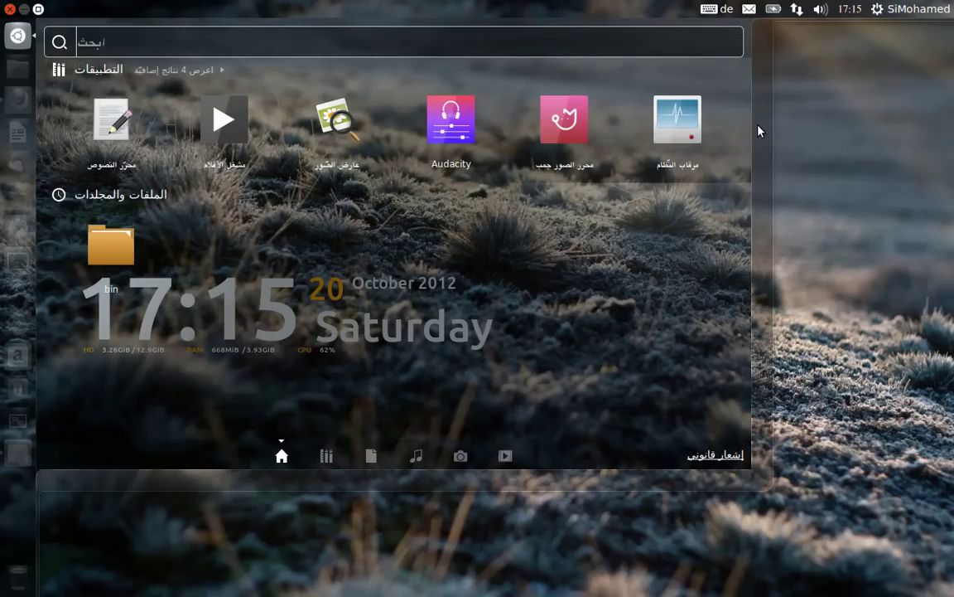
- Preview the Text Editor app in the Dash, browse the neighbouring app previews through Audacity and back to Movie Player, and close the preview
{"action": "right_click", "coordinate": [113, 121]}
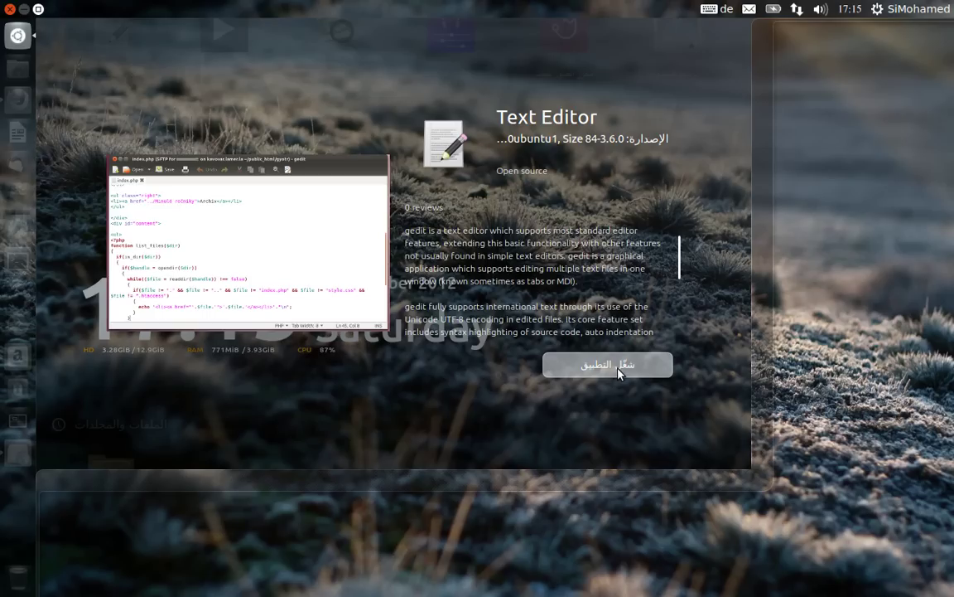
{"action": "left_click", "coordinate": [700, 243]}
{"action": "left_click", "coordinate": [701, 246]}
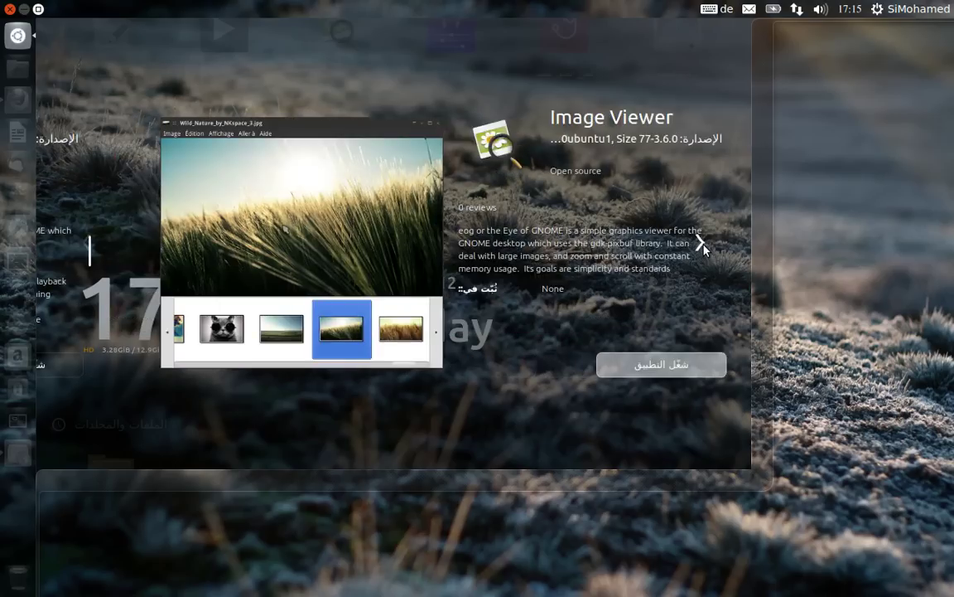
{"action": "left_click", "coordinate": [701, 241]}
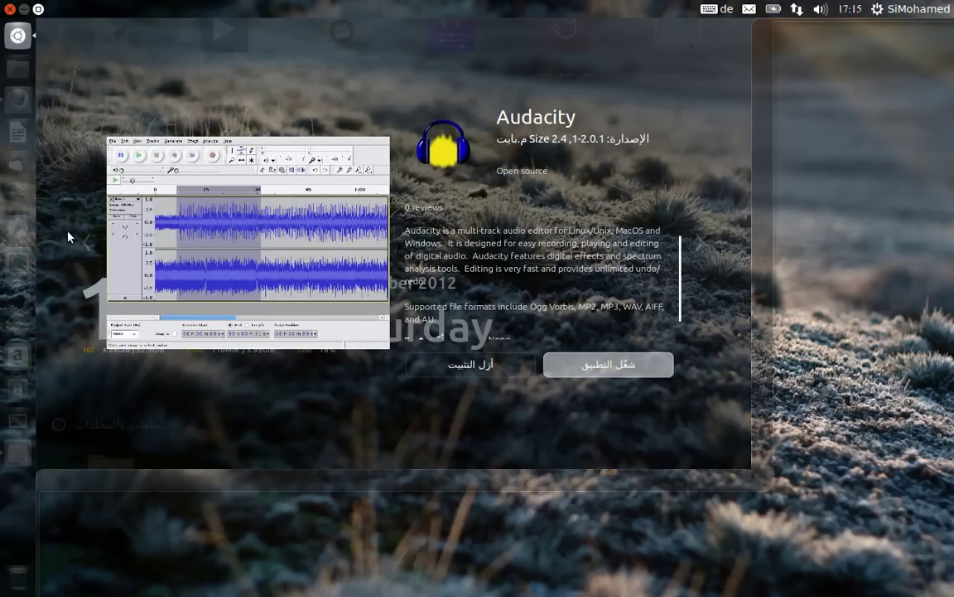
{"action": "left_click", "coordinate": [85, 242]}
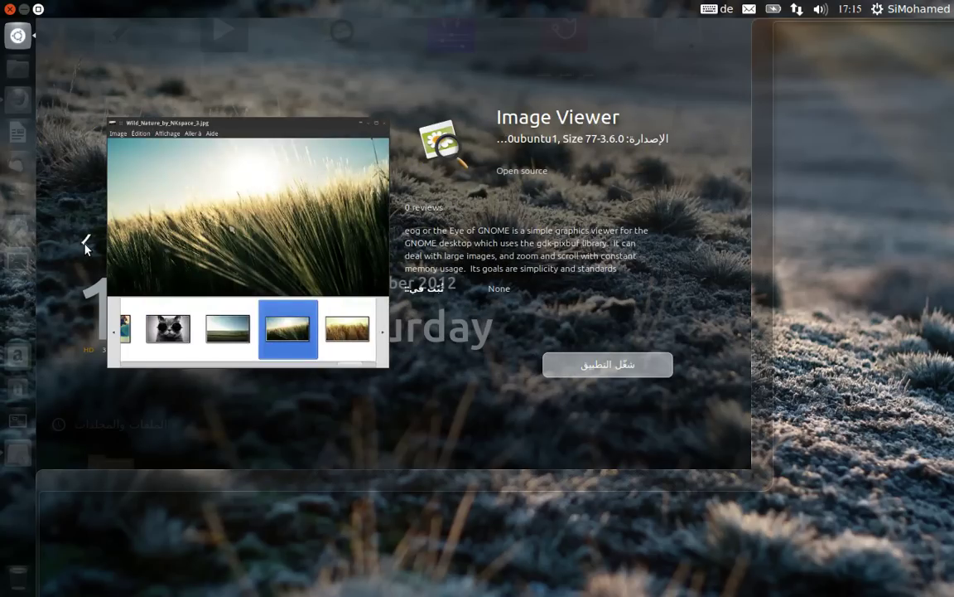
{"action": "left_click", "coordinate": [85, 242]}
{"action": "left_click", "coordinate": [86, 242]}
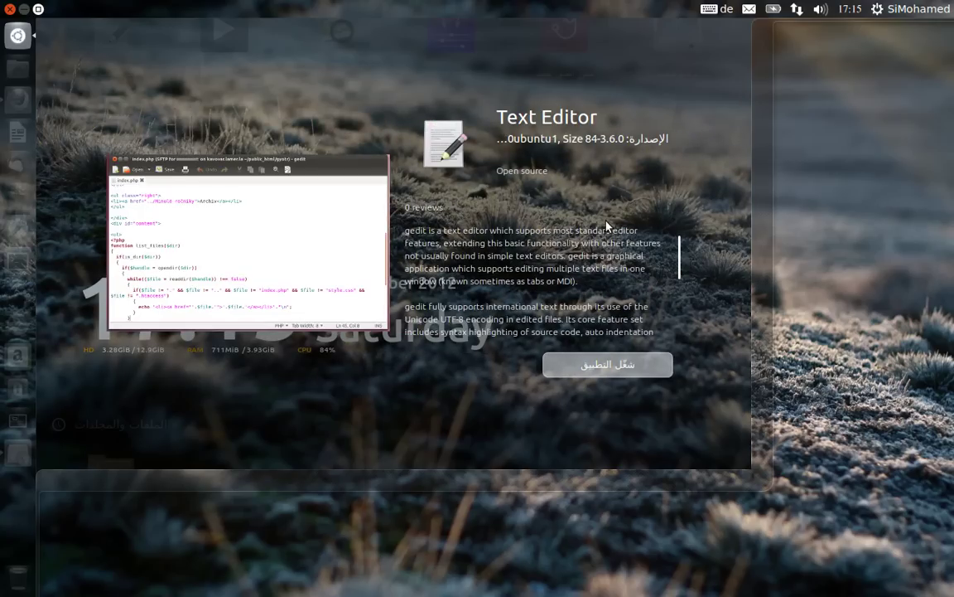
{"action": "left_click", "coordinate": [700, 245]}
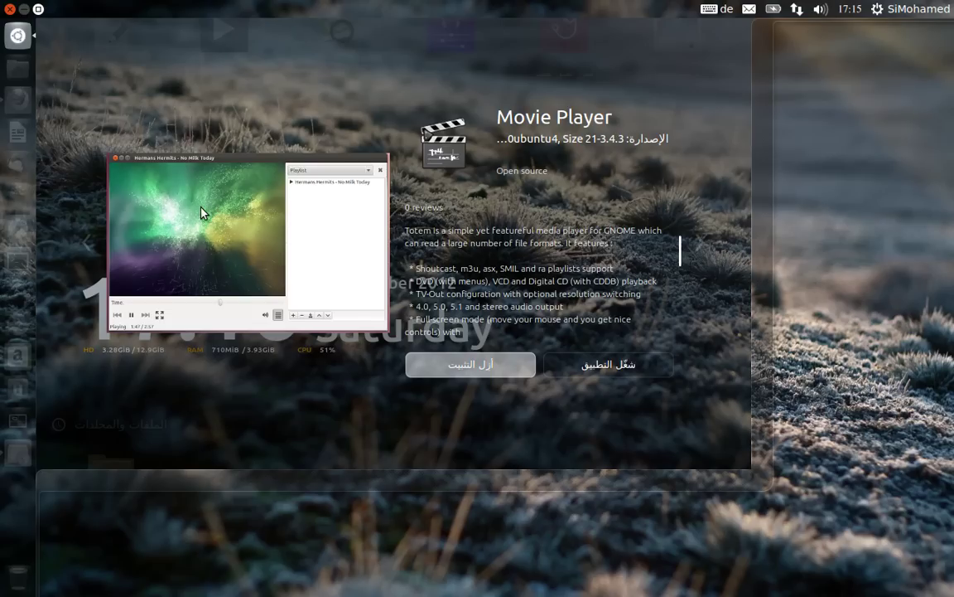
{"action": "key", "text": "Escape"}
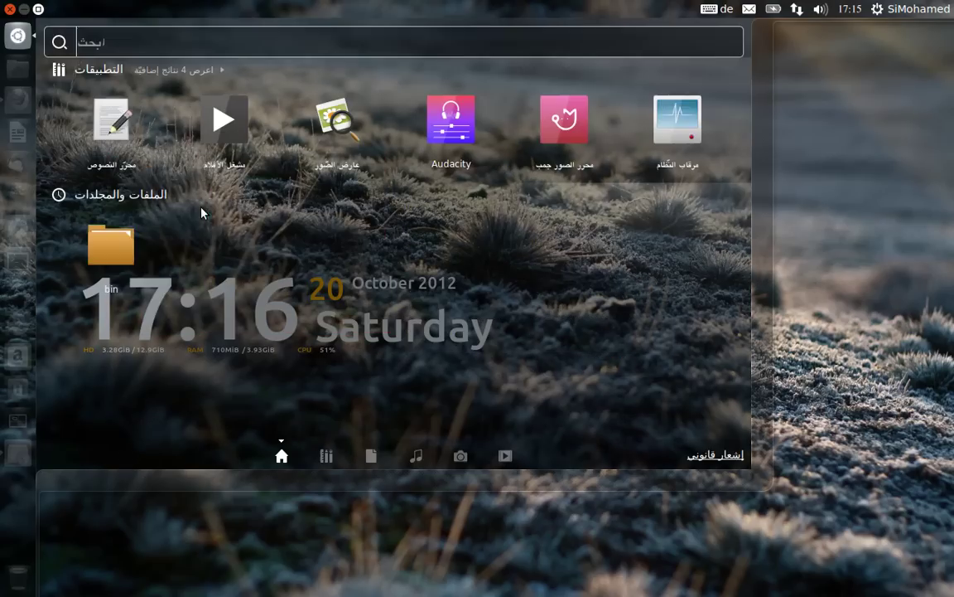
- View the Dash previews of Audacity and the bin folder, closing each one
{"action": "right_click", "coordinate": [448, 121]}
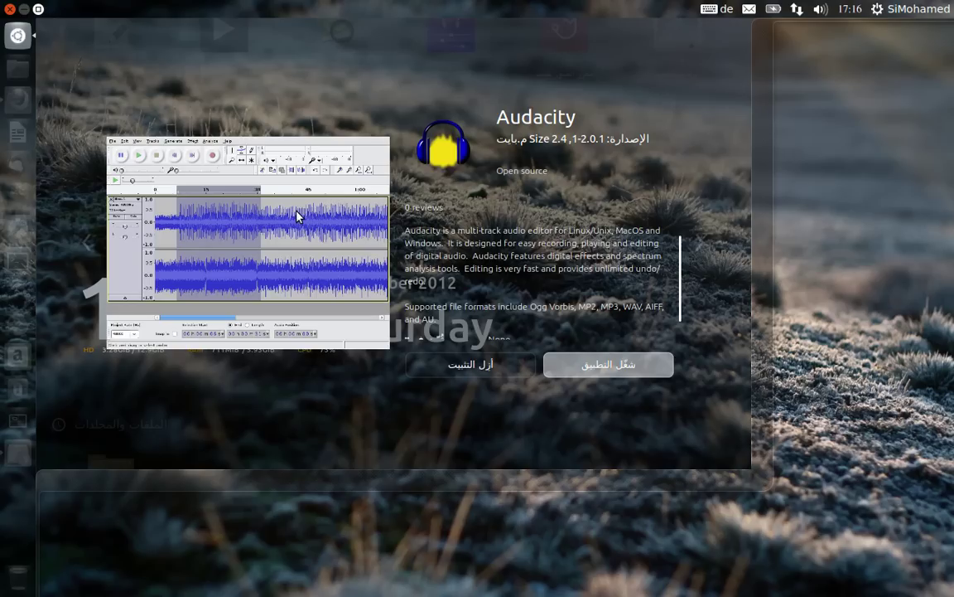
{"action": "key", "text": "Escape"}
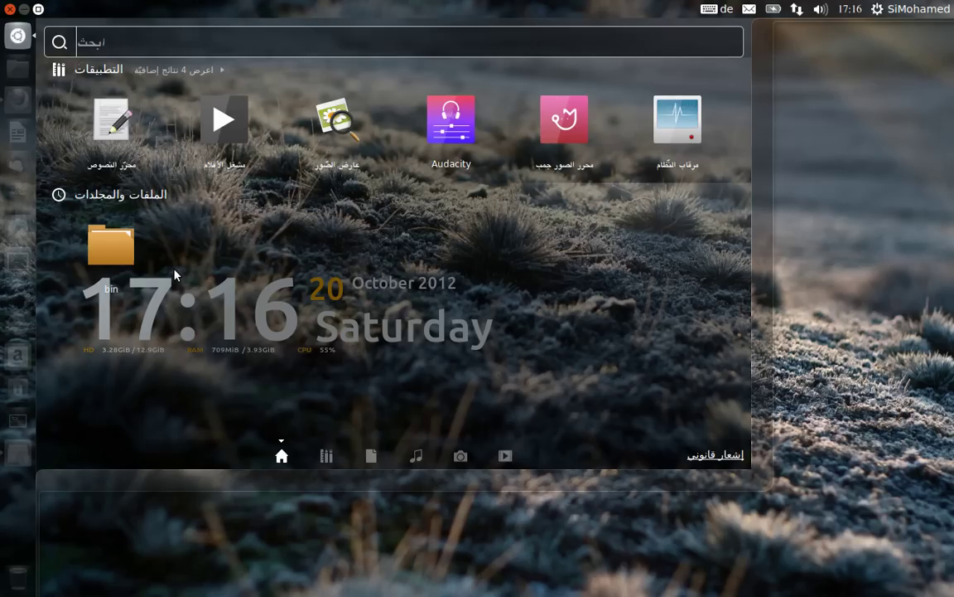
{"action": "right_click", "coordinate": [111, 243]}
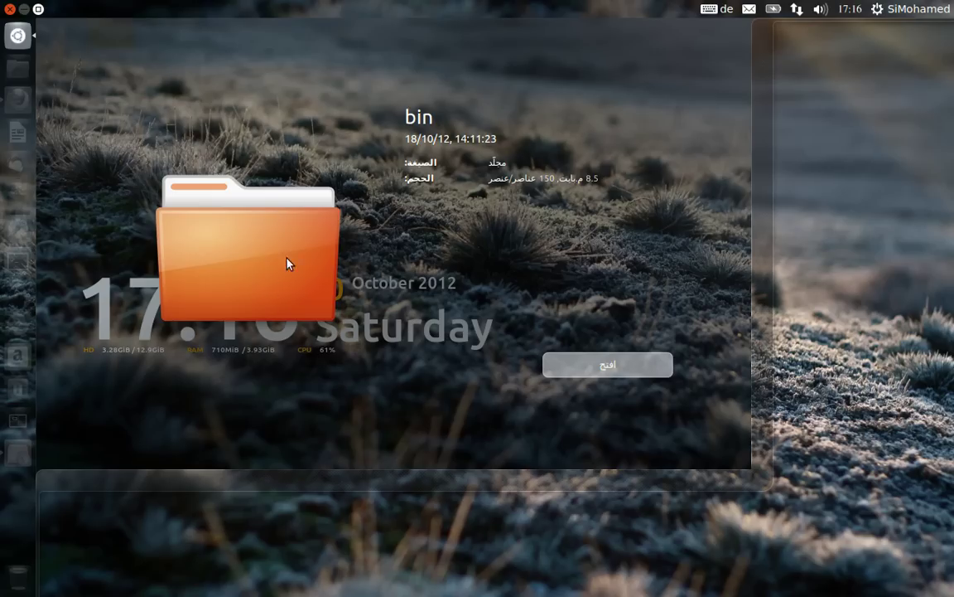
{"action": "key", "text": "Escape"}
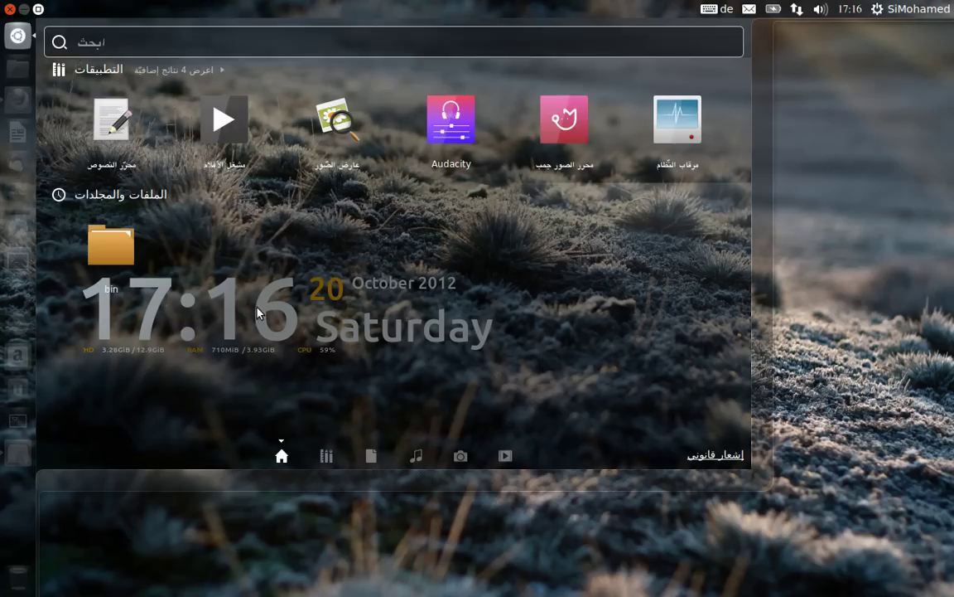
- Browse the suggested apps' previews in the Dash applications lens, starting with Gnac, and return to the home lens
{"action": "left_click", "coordinate": [330, 455]}
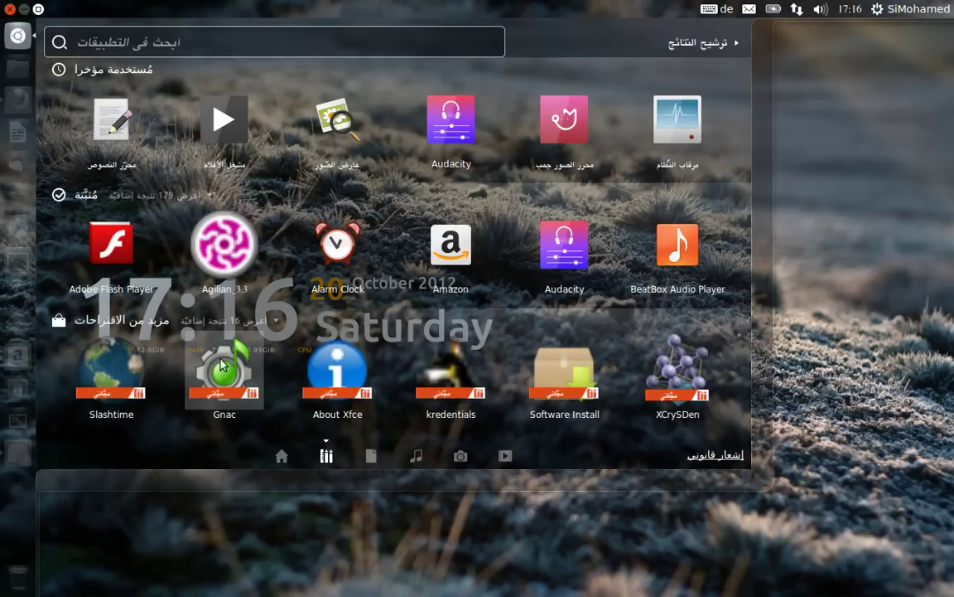
{"action": "left_click", "coordinate": [208, 401]}
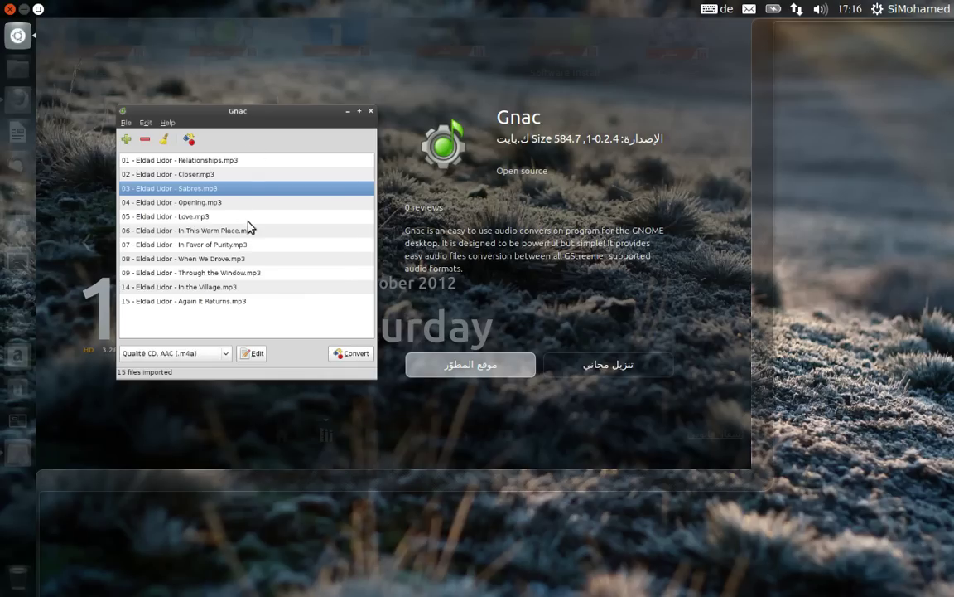
{"action": "left_click", "coordinate": [701, 243]}
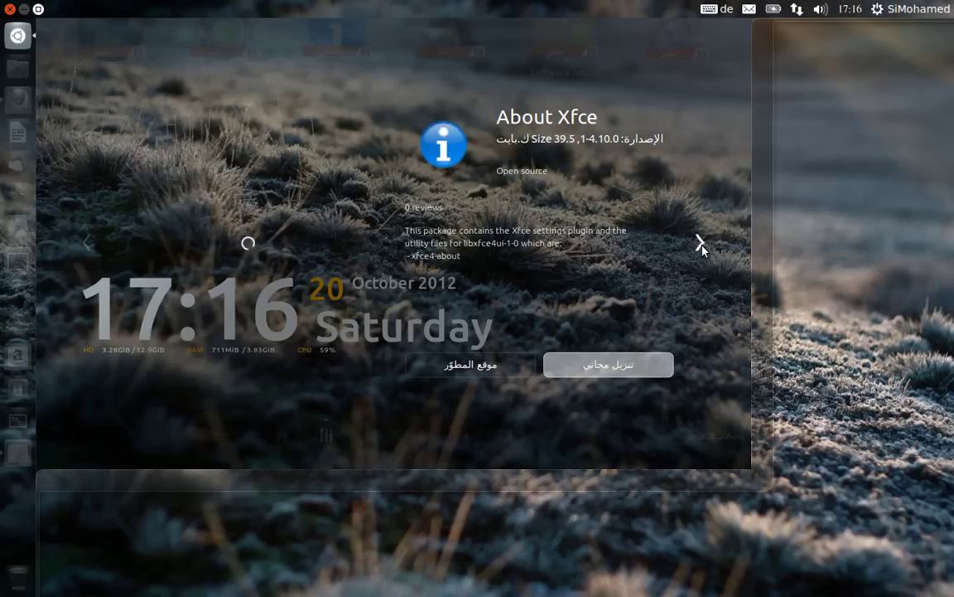
{"action": "left_click", "coordinate": [701, 243]}
{"action": "left_click", "coordinate": [701, 243]}
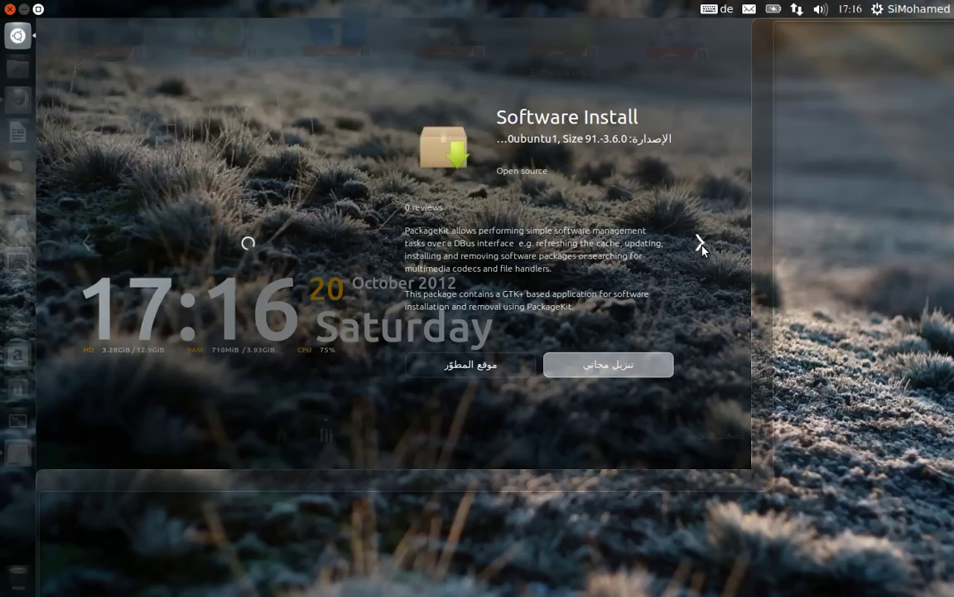
{"action": "left_click", "coordinate": [701, 243]}
{"action": "left_click", "coordinate": [701, 243]}
{"action": "left_click", "coordinate": [701, 242]}
{"action": "left_click", "coordinate": [87, 242]}
{"action": "left_click", "coordinate": [87, 242]}
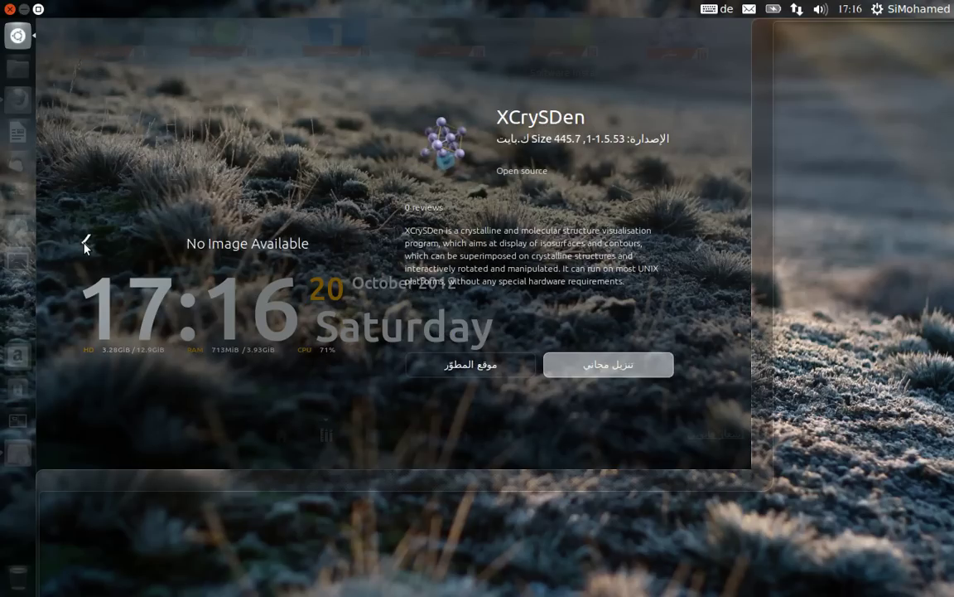
{"action": "left_click", "coordinate": [87, 242]}
{"action": "key", "text": "Escape"}
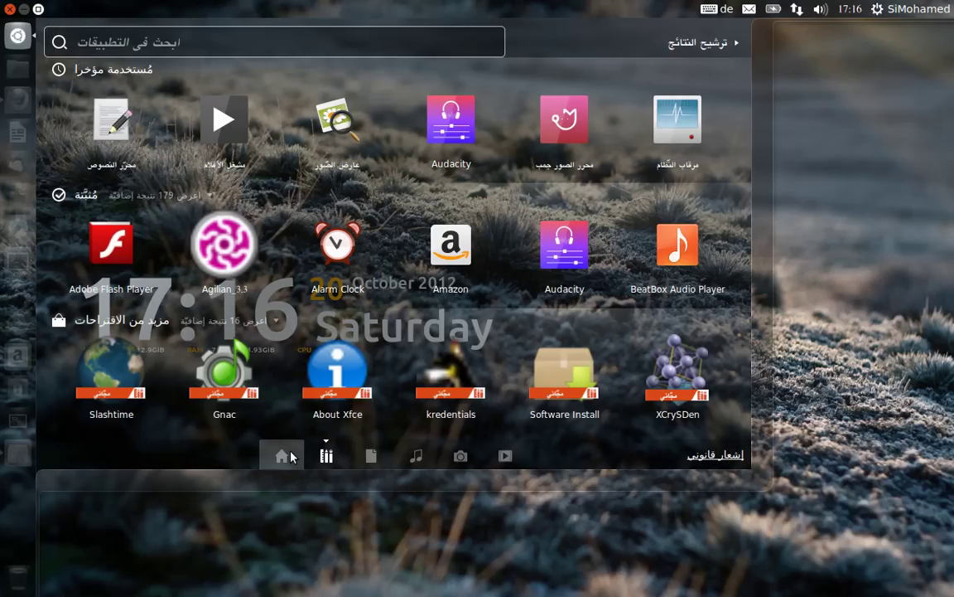
{"action": "left_click", "coordinate": [281, 455]}
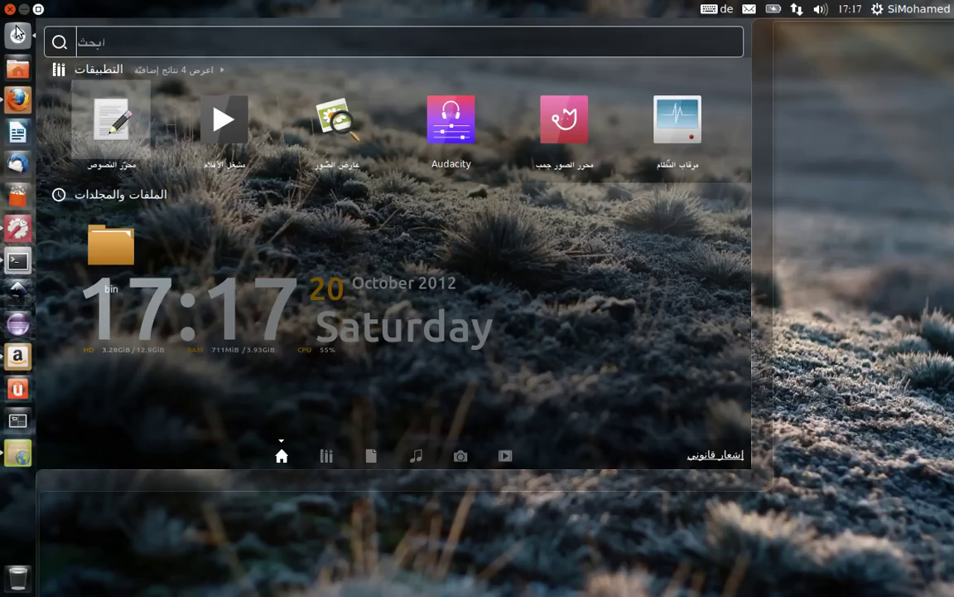
- Search the Dash applications lens for "gim" and close the Dash
{"action": "left_click", "coordinate": [197, 42]}
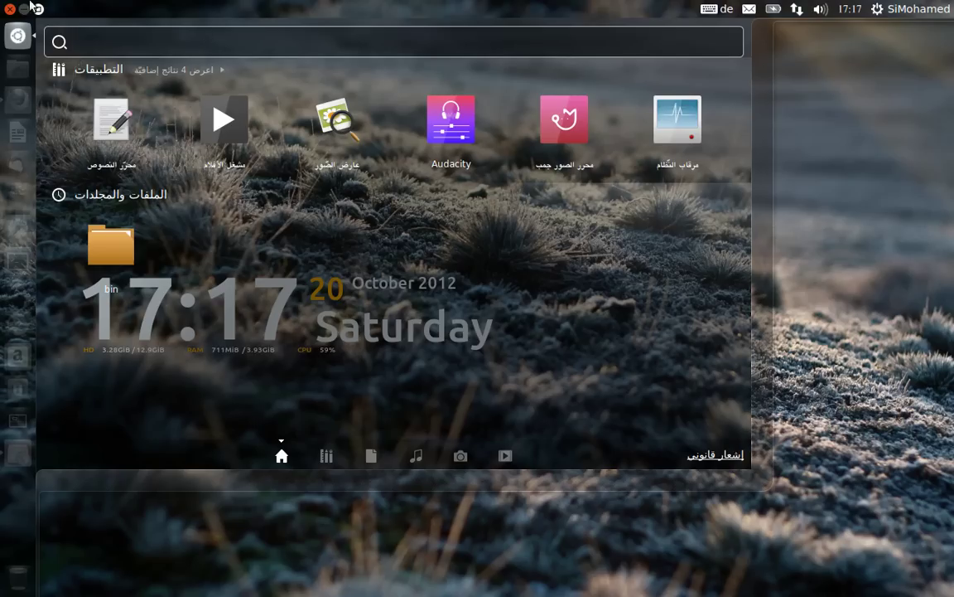
{"action": "left_click", "coordinate": [324, 454]}
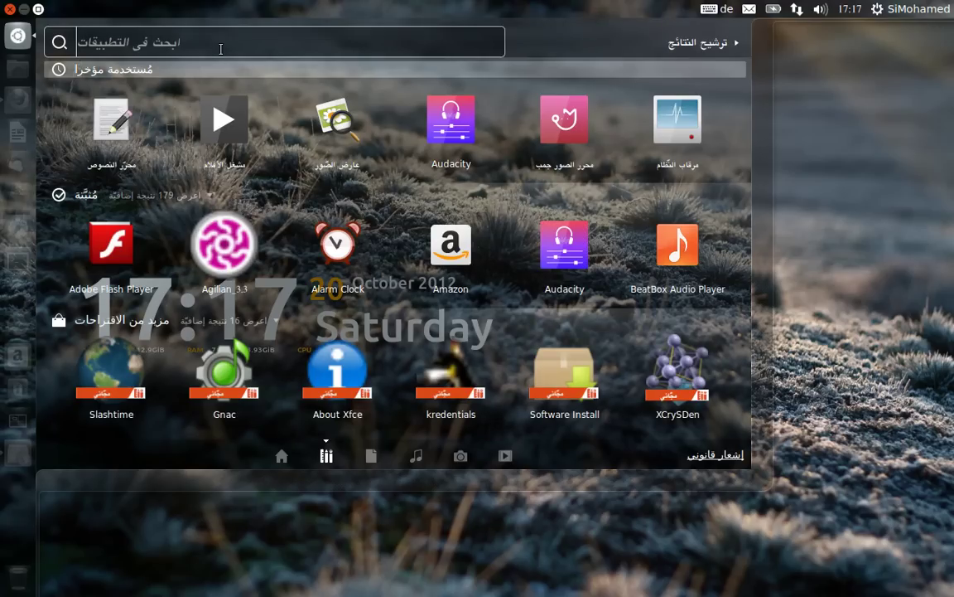
{"action": "type", "text": "gim"}
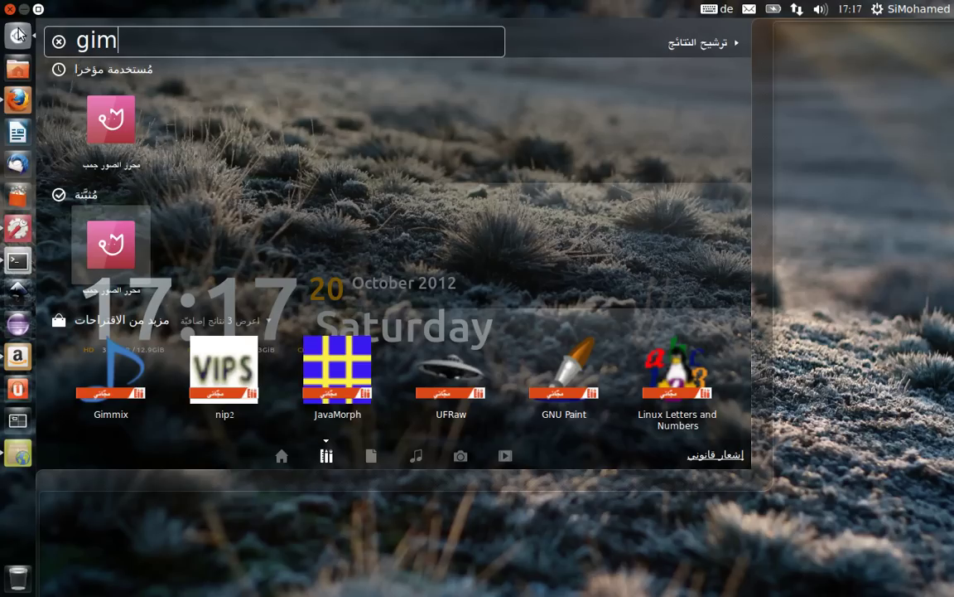
{"action": "key", "text": "Escape"}
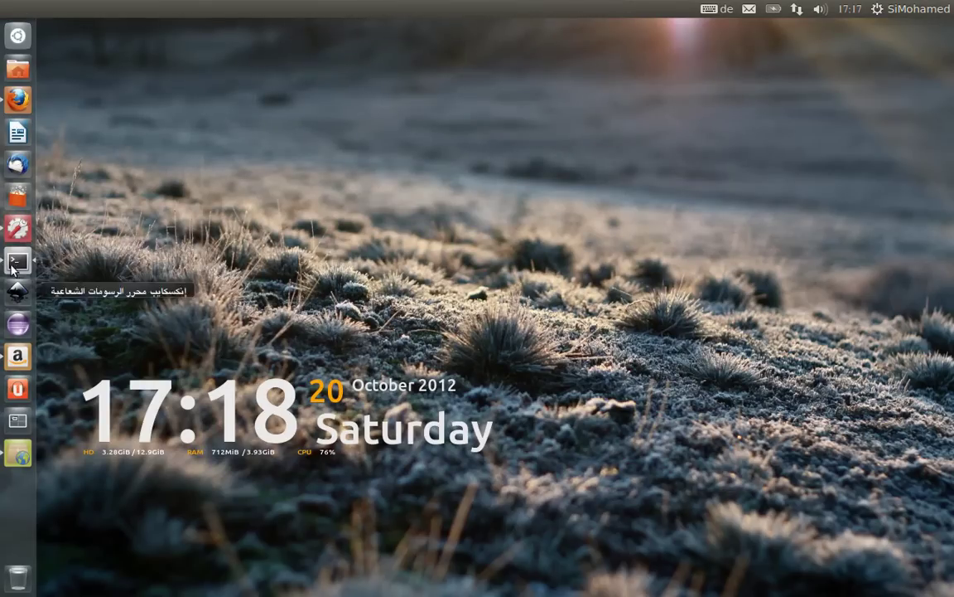
- Inspect the Privacy option for online search results in System Settings and look at the Dash home lens
{"action": "left_click", "coordinate": [17, 227]}
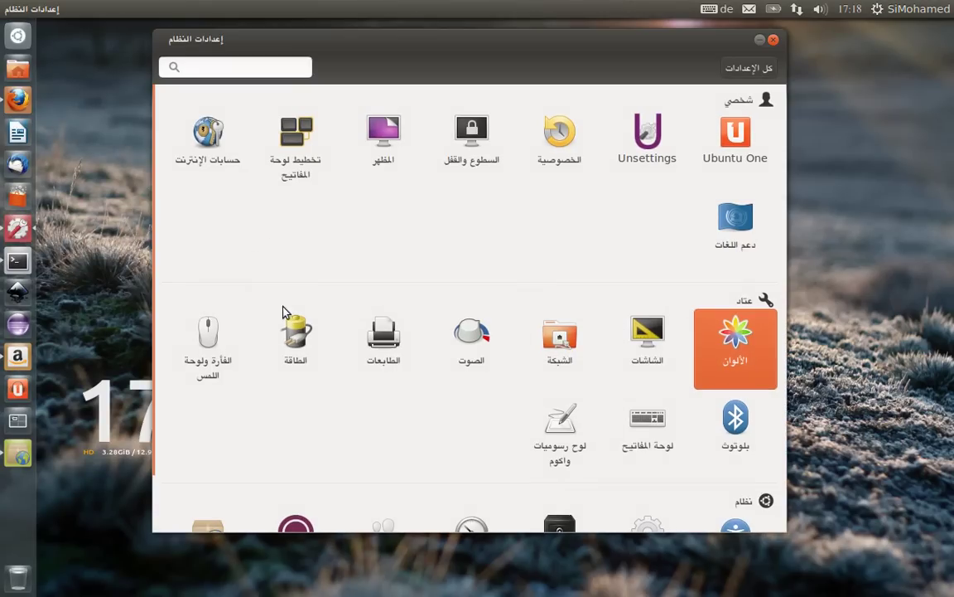
{"action": "left_click", "coordinate": [559, 131]}
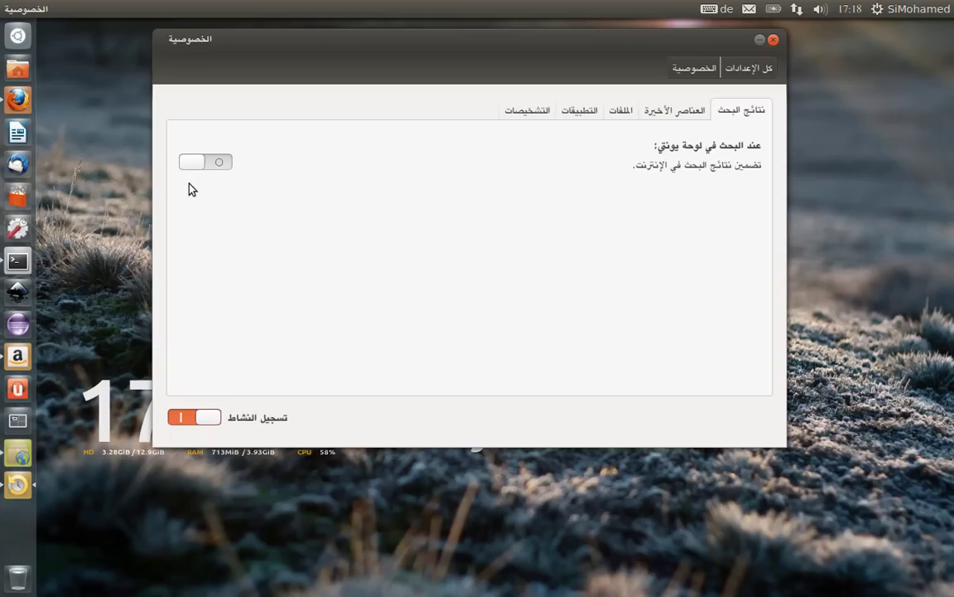
{"action": "left_click", "coordinate": [749, 69]}
{"action": "left_click", "coordinate": [759, 42]}
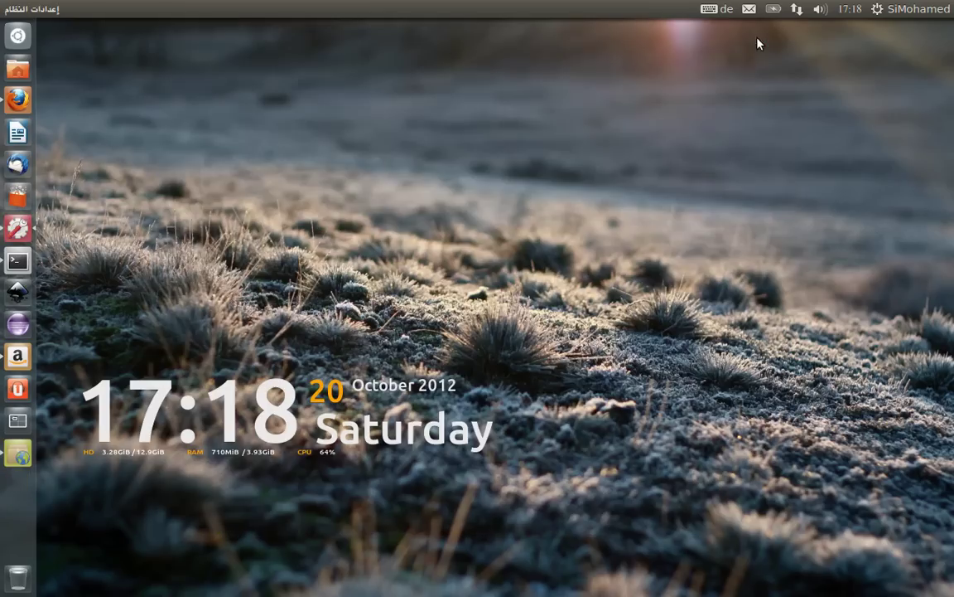
{"action": "key", "text": "super"}
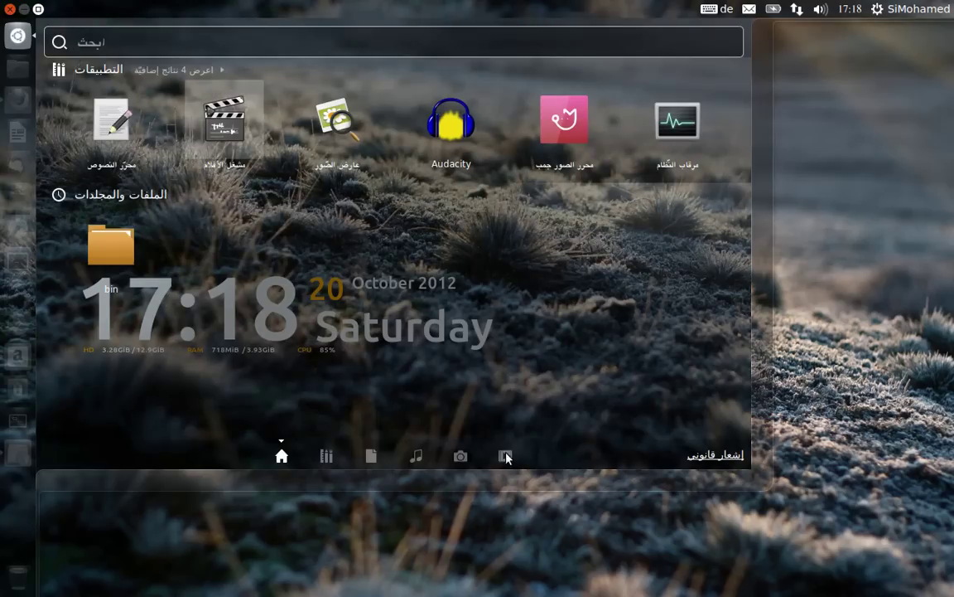
{"action": "left_click", "coordinate": [10, 10]}
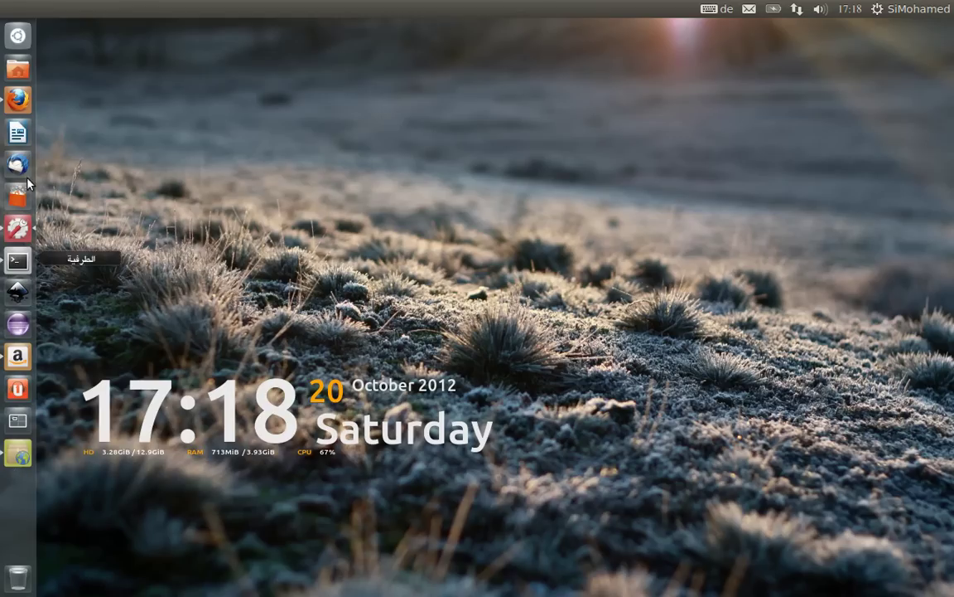
- Launch the Amazon web app, view its launcher shortcuts, and minimize the browser window
{"action": "left_click", "coordinate": [19, 356]}
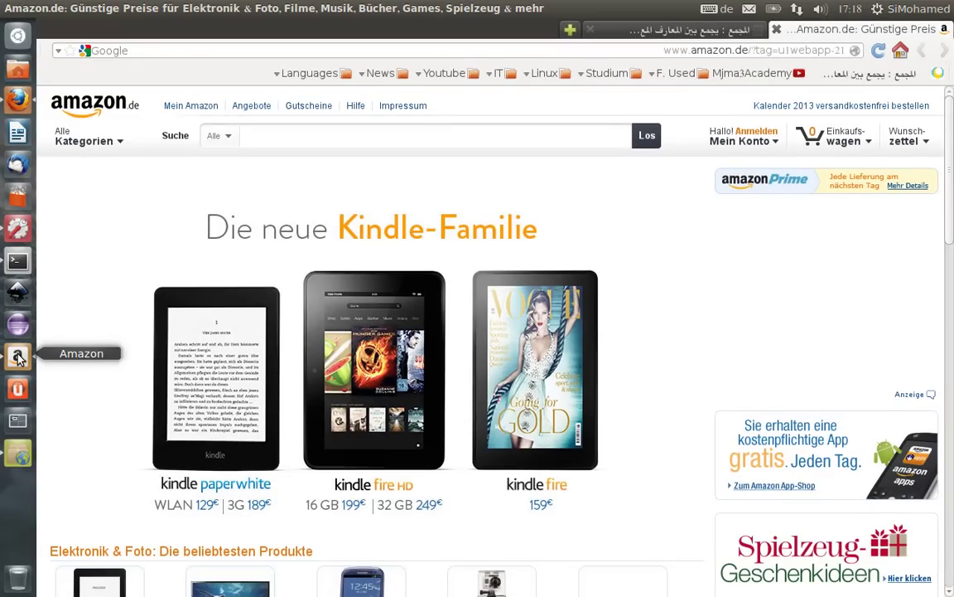
{"action": "right_click", "coordinate": [18, 356]}
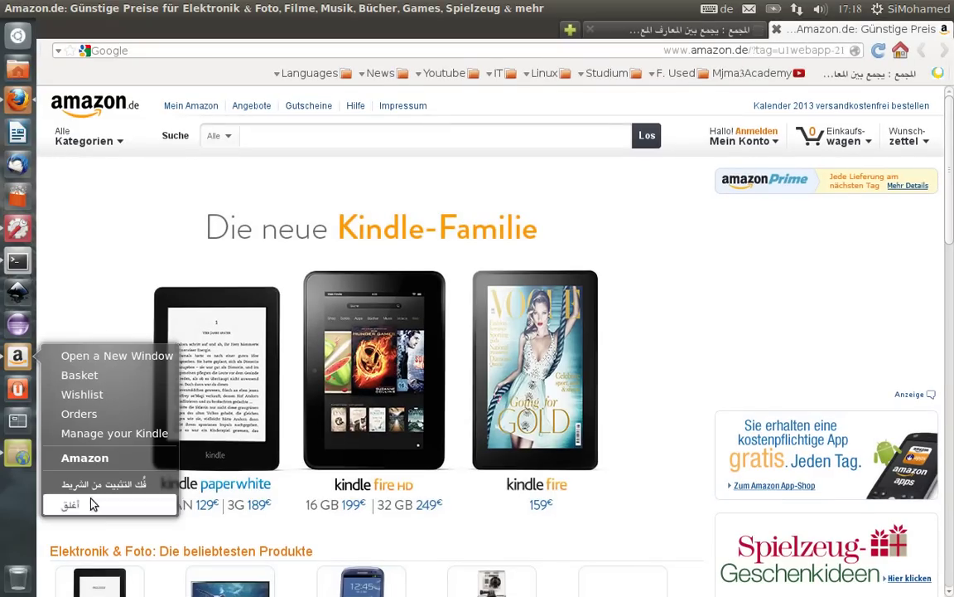
{"action": "left_click", "coordinate": [90, 217]}
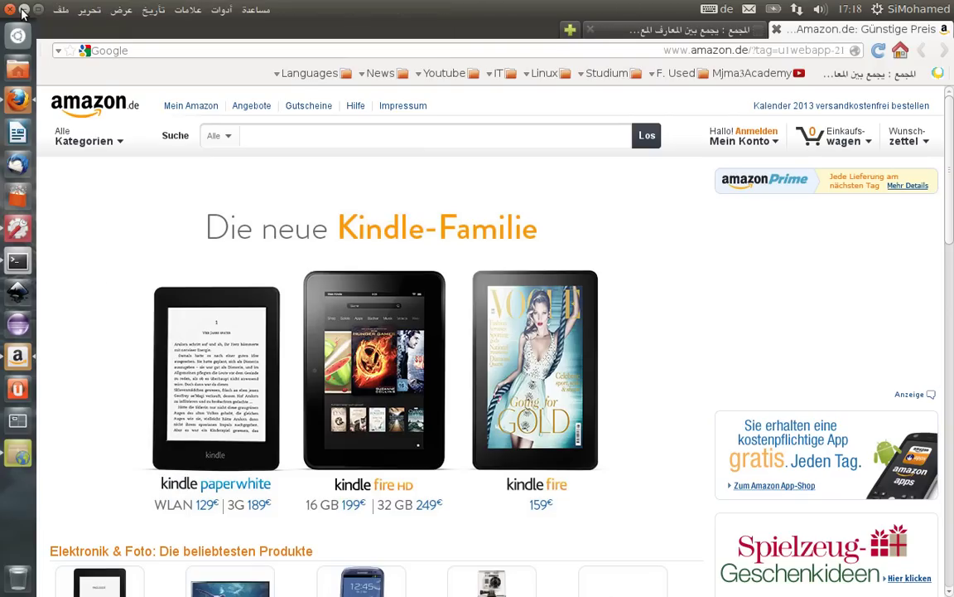
{"action": "left_click", "coordinate": [24, 9]}
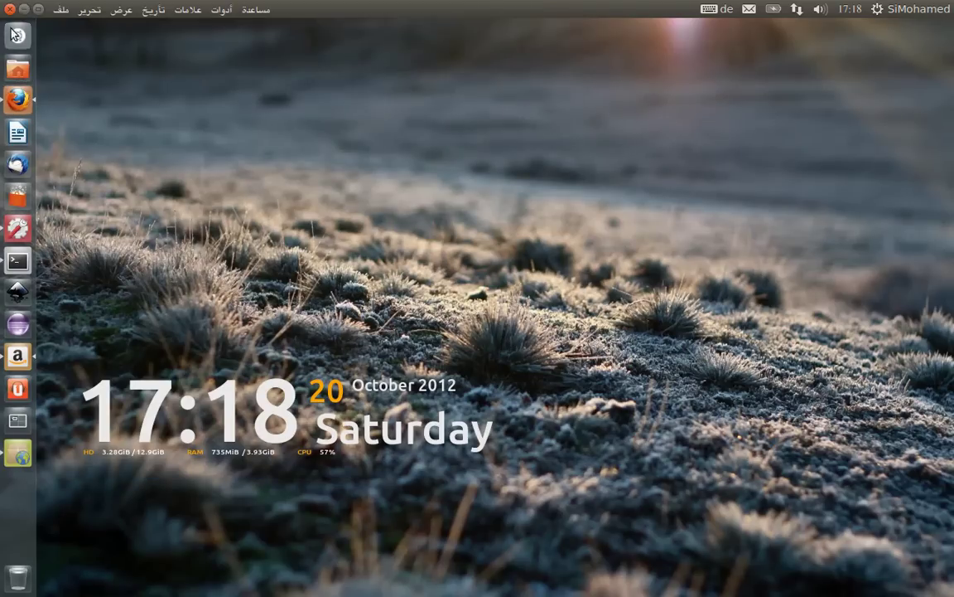
- Restore the Firefox window, switch to the mjma3.com tab, and open the site's Twitter page
{"action": "left_click", "coordinate": [17, 100]}
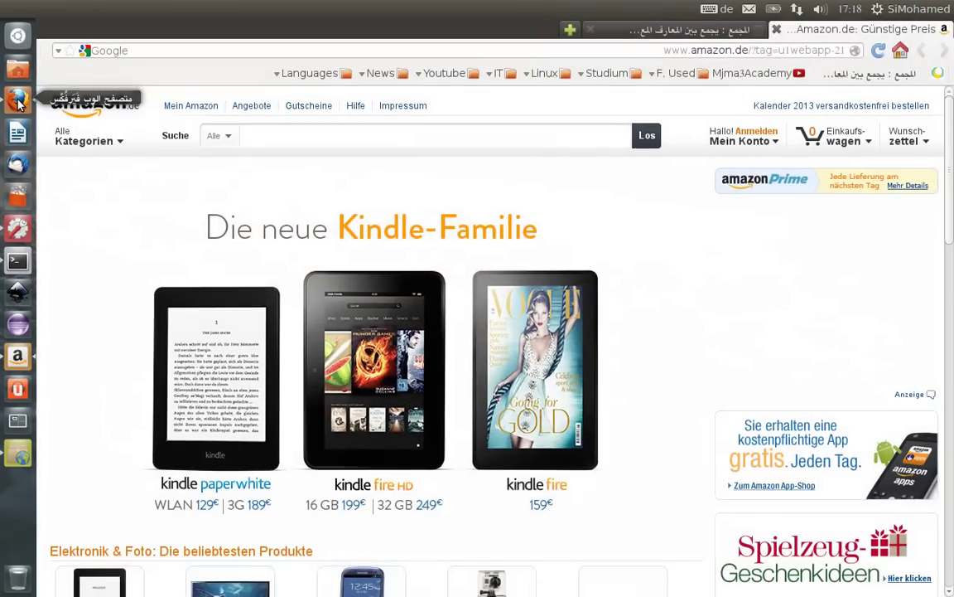
{"action": "left_click", "coordinate": [709, 31]}
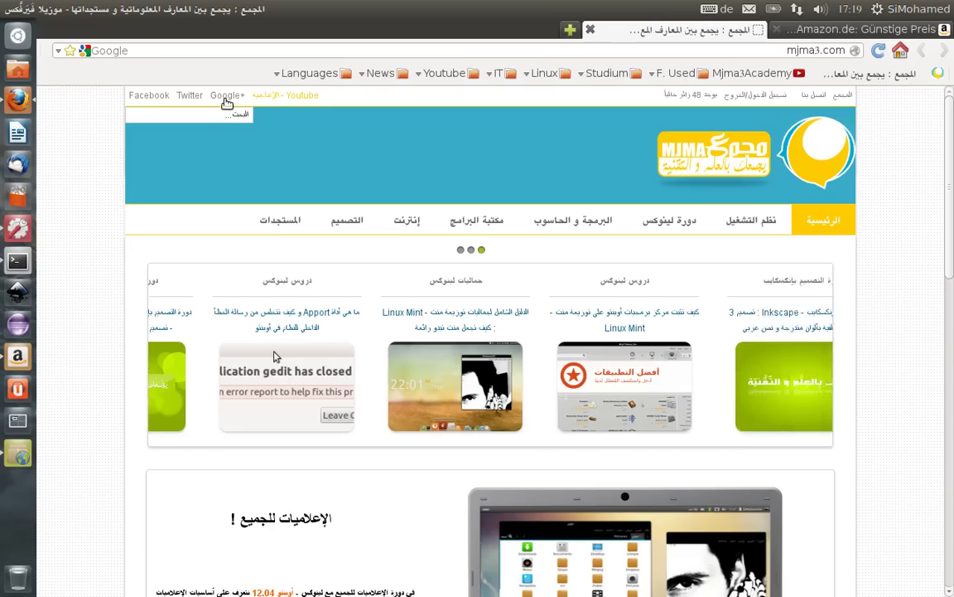
{"action": "left_click", "coordinate": [192, 97]}
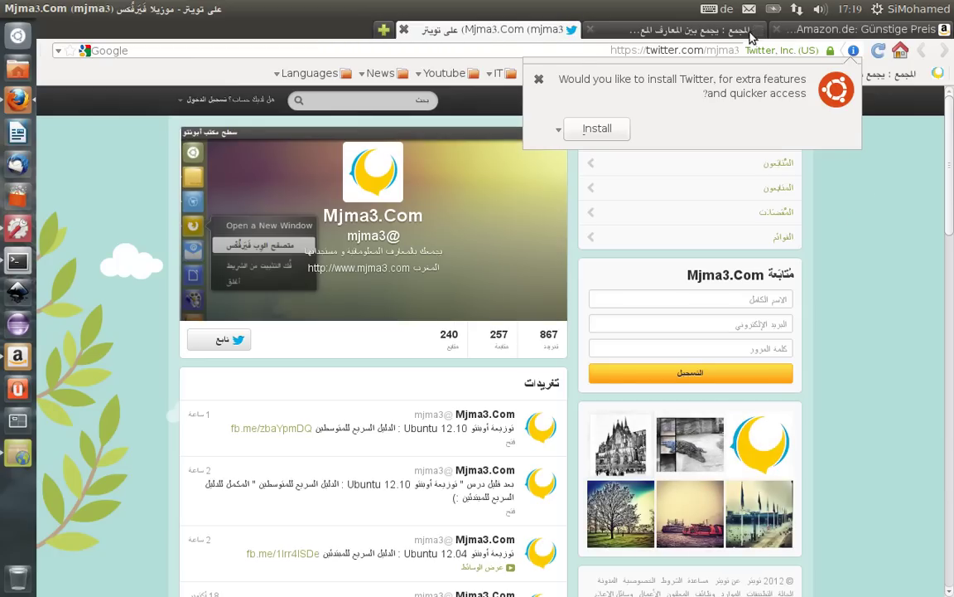
- Search the Dash home lens for "you" and close the Dash
{"action": "key", "text": "super"}
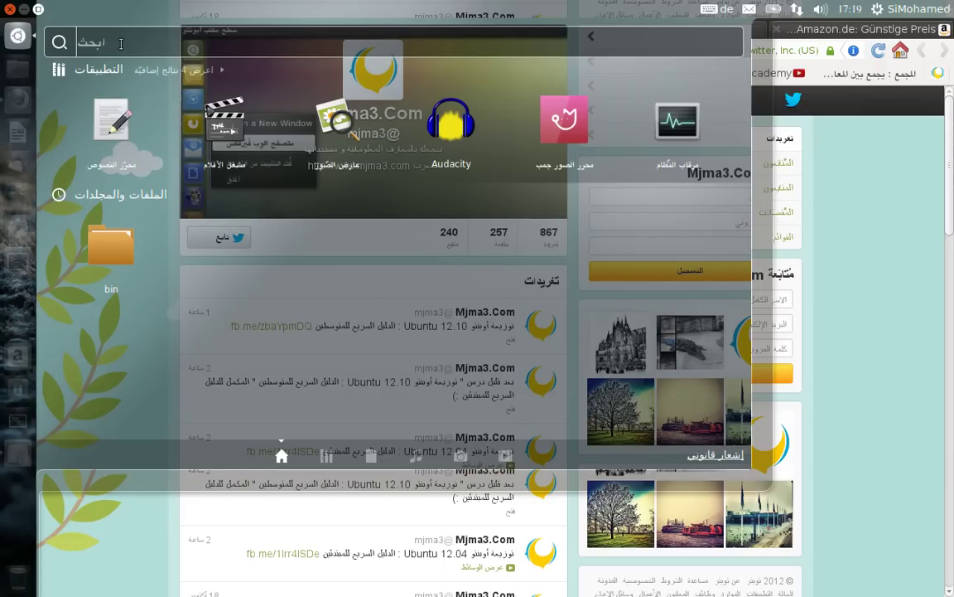
{"action": "type", "text": "you"}
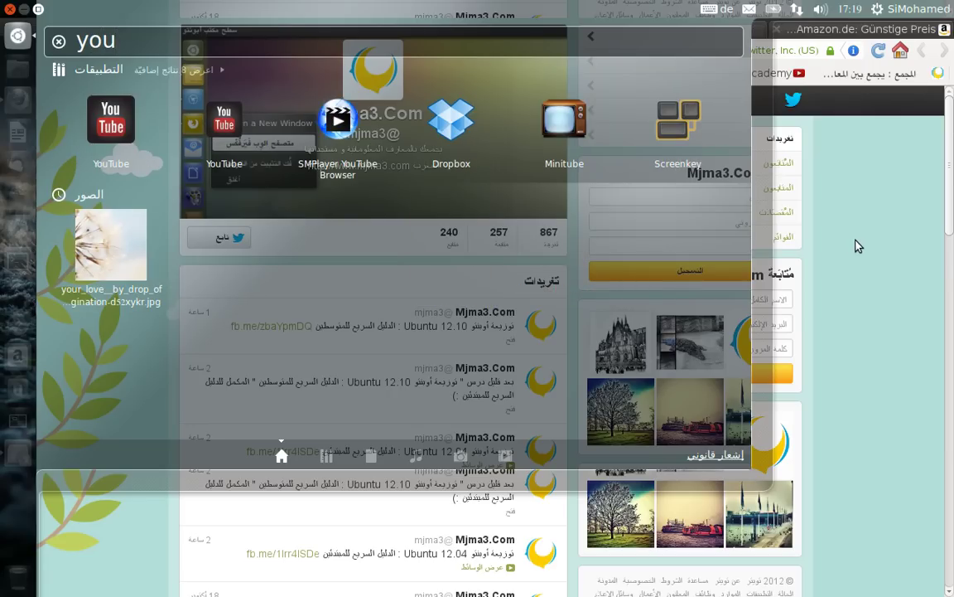
{"action": "key", "text": "Escape"}
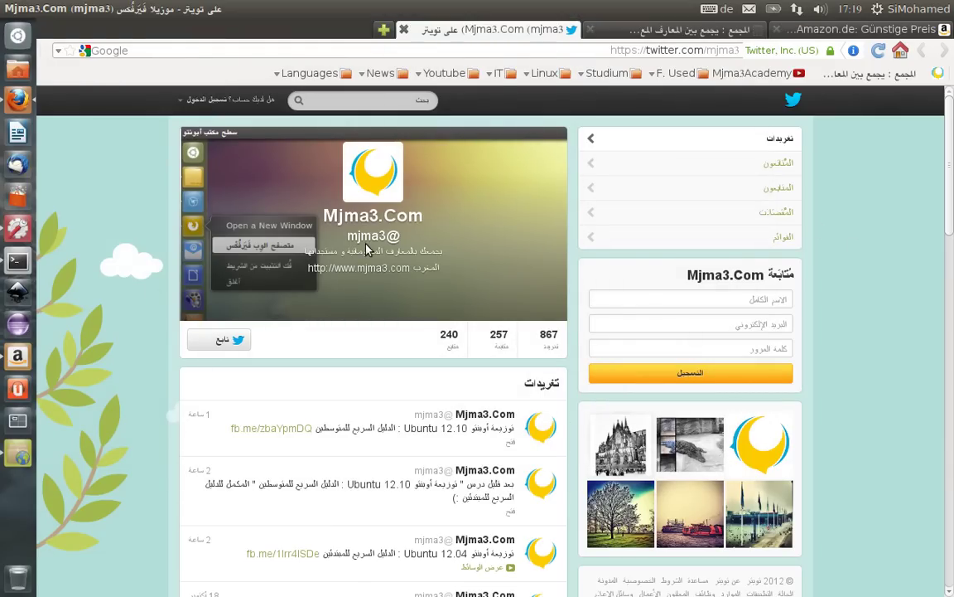
{"action": "left_click", "coordinate": [752, 8]}
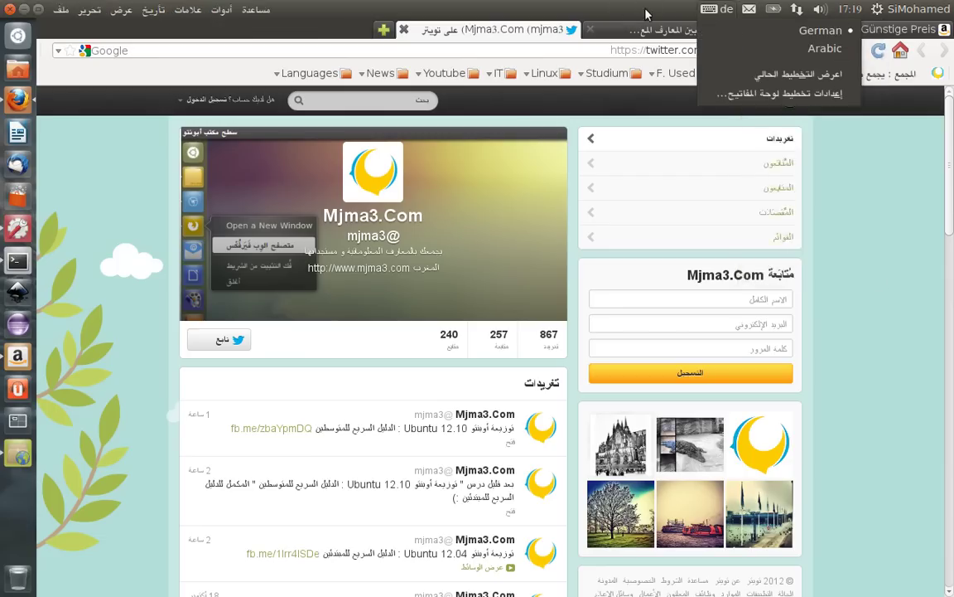
{"action": "left_click", "coordinate": [679, 9]}
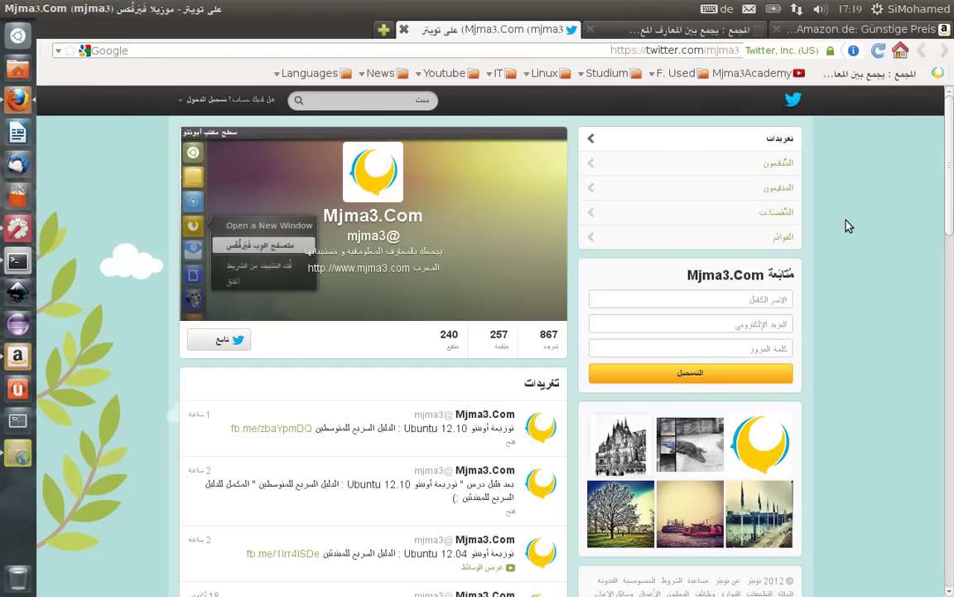
- Open the online accounts section of System Settings, look through the supported account providers, and minimize the window
{"action": "left_click", "coordinate": [10, 232]}
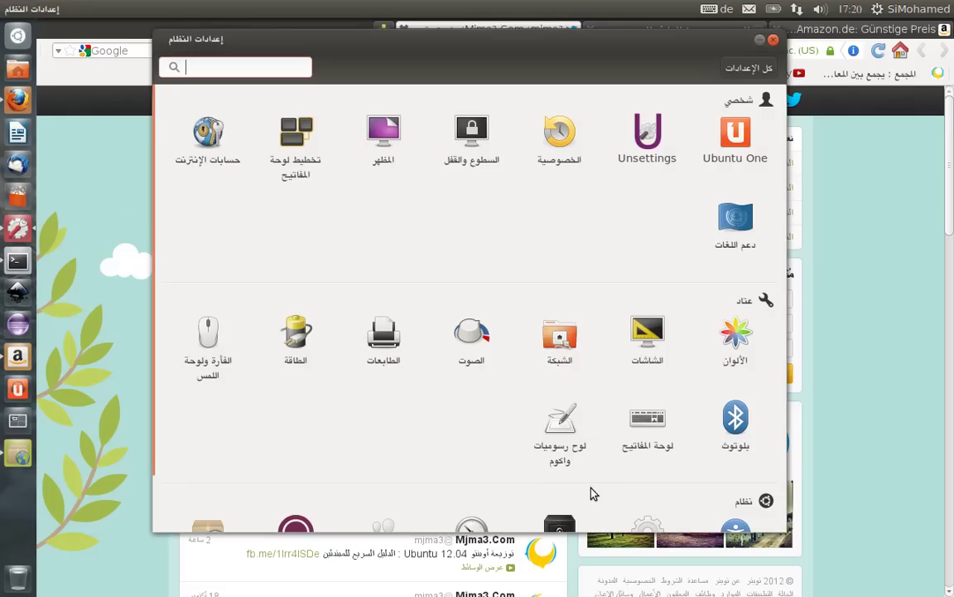
{"action": "left_click", "coordinate": [208, 139]}
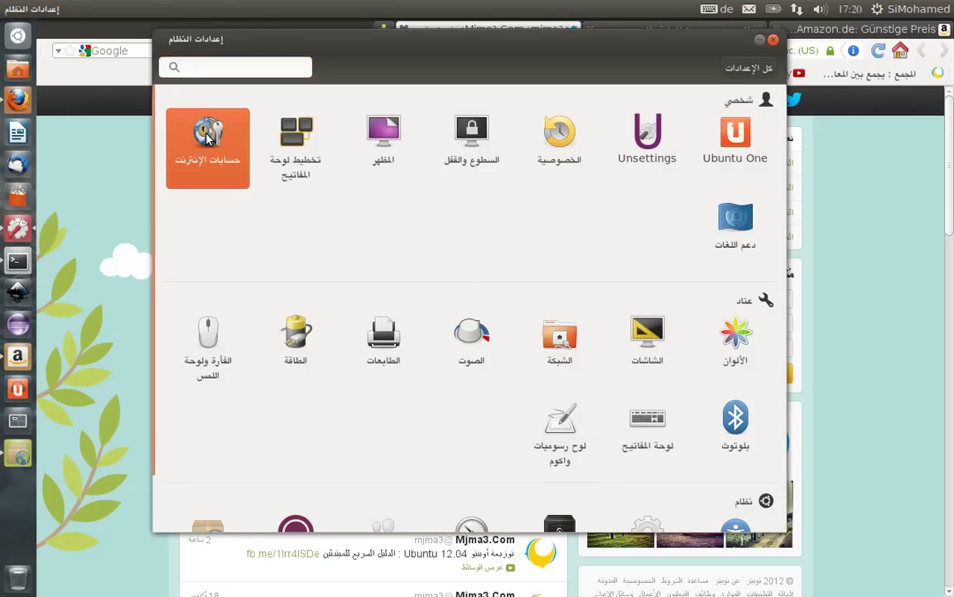
{"action": "scroll", "coordinate": [393, 278], "scroll_direction": "down", "scroll_amount": 3}
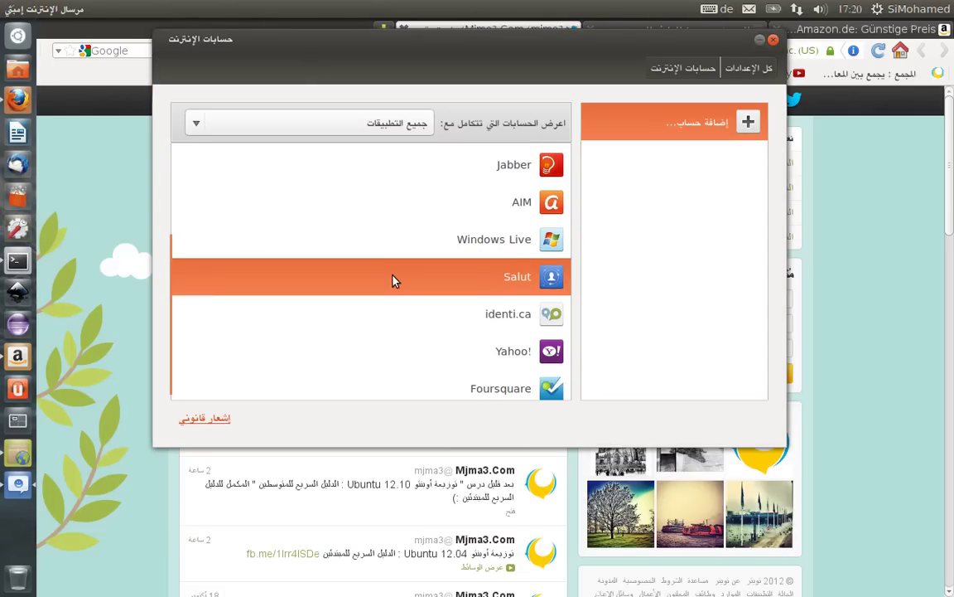
{"action": "scroll", "coordinate": [392, 280], "scroll_direction": "up", "scroll_amount": 3}
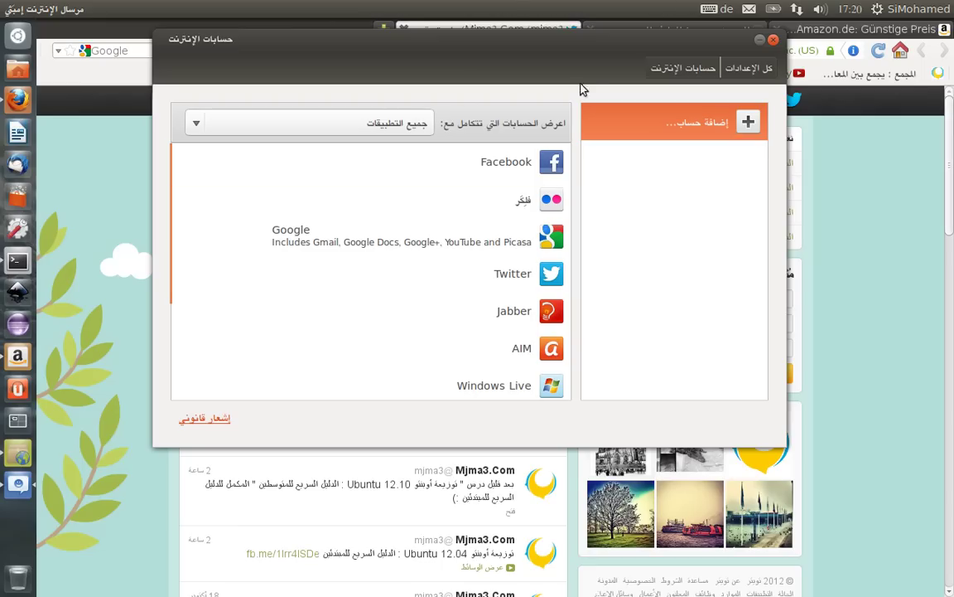
{"action": "left_click_drag", "start_coordinate": [564, 39], "coordinate": [558, 43]}
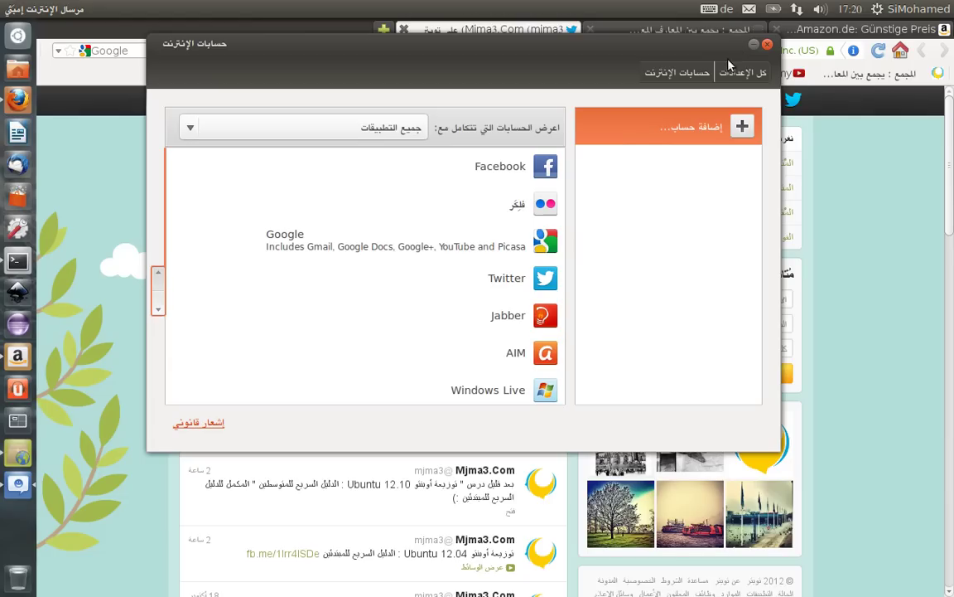
{"action": "left_click", "coordinate": [753, 46]}
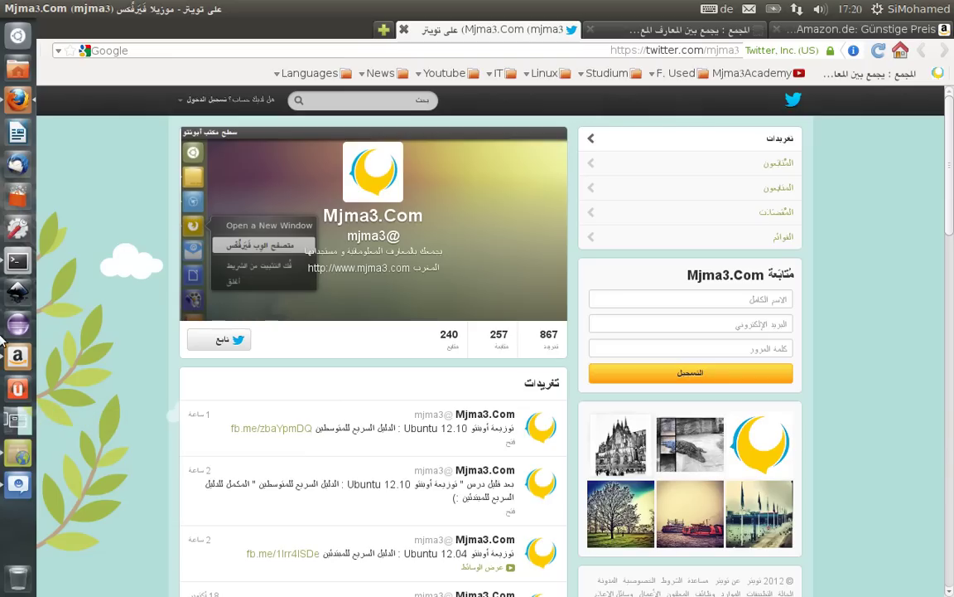
- Bring back System Settings and open Software Sources from its System section
{"action": "mouse_move", "coordinate": [16, 420]}
{"action": "left_mouse_down"}
{"action": "mouse_move", "coordinate": [11, 355]}
{"action": "mouse_move", "coordinate": [37, 418]}
{"action": "mouse_move", "coordinate": [18, 421]}
{"action": "left_mouse_up"}
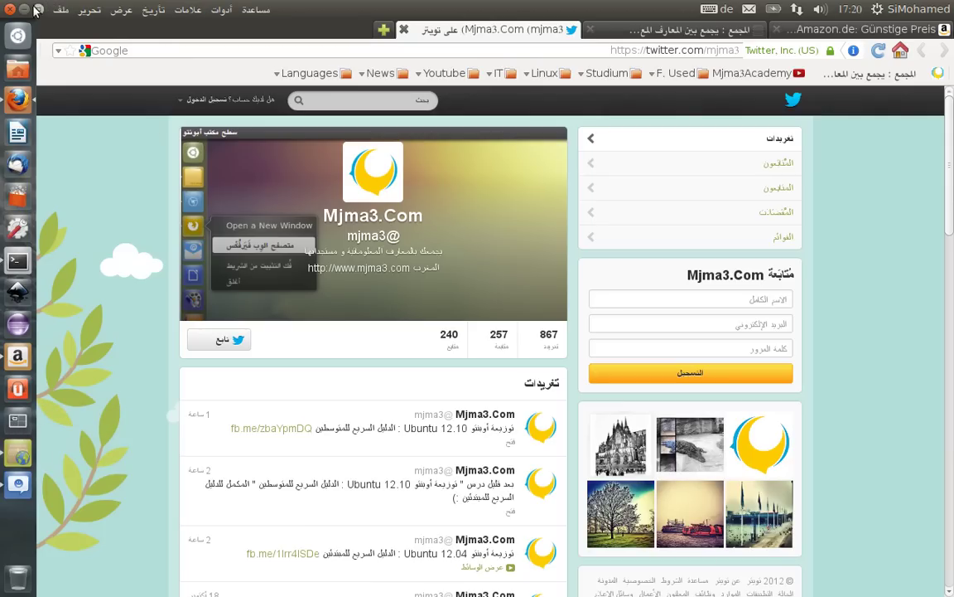
{"action": "left_click", "coordinate": [17, 229]}
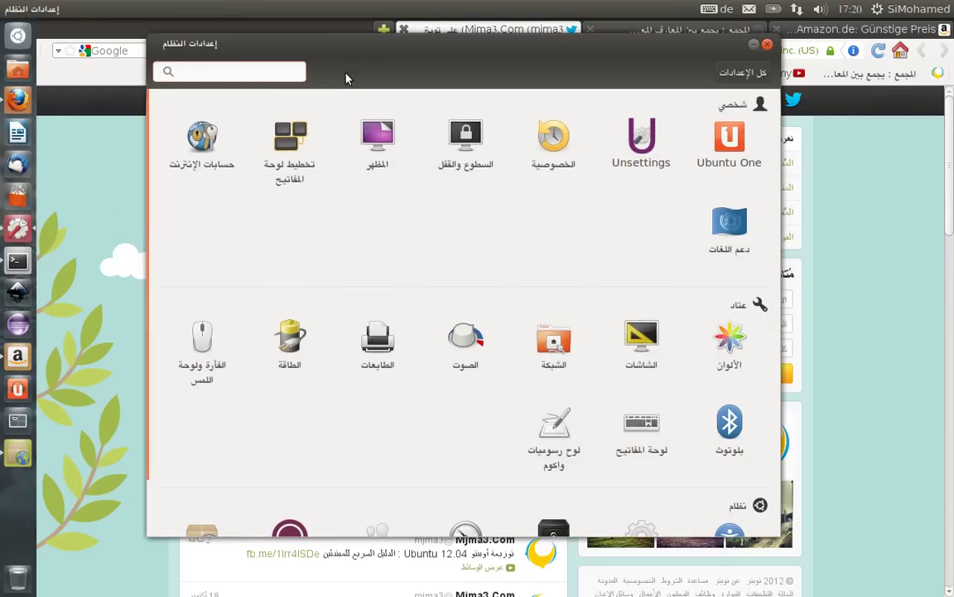
{"action": "left_click_drag", "start_coordinate": [358, 49], "coordinate": [343, 52]}
{"action": "scroll", "coordinate": [373, 296], "scroll_direction": "down", "scroll_amount": 2}
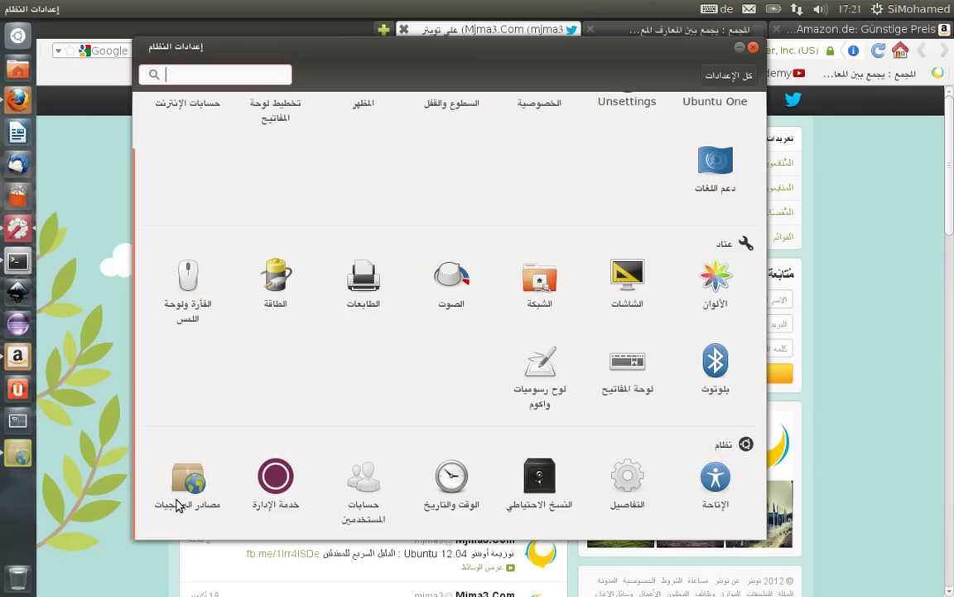
{"action": "left_click", "coordinate": [197, 515]}
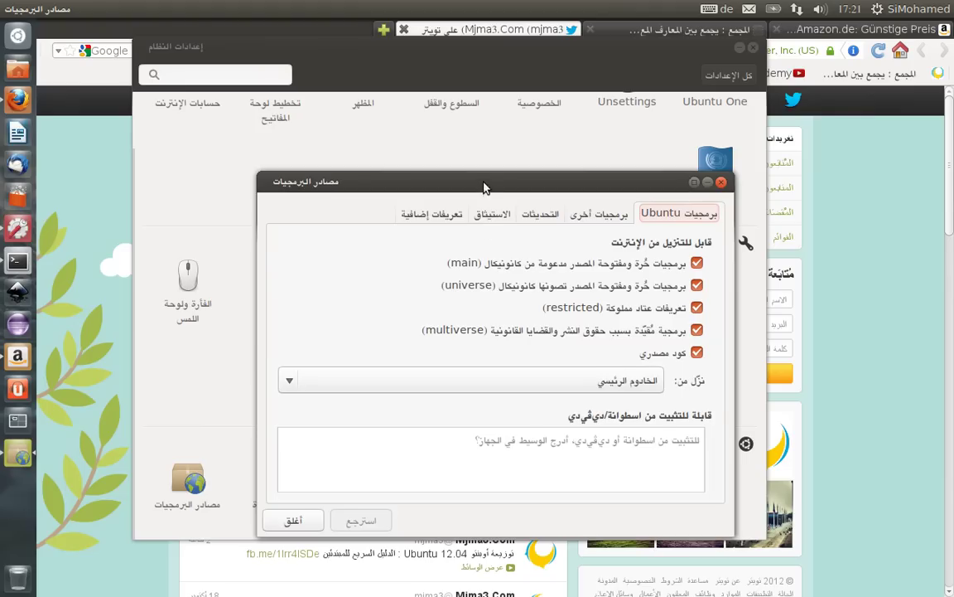
- Examine the additional drivers offered for the NVIDIA graphics card and close Software Sources
{"action": "left_click_drag", "start_coordinate": [485, 192], "coordinate": [504, 114]}
{"action": "left_click", "coordinate": [427, 135]}
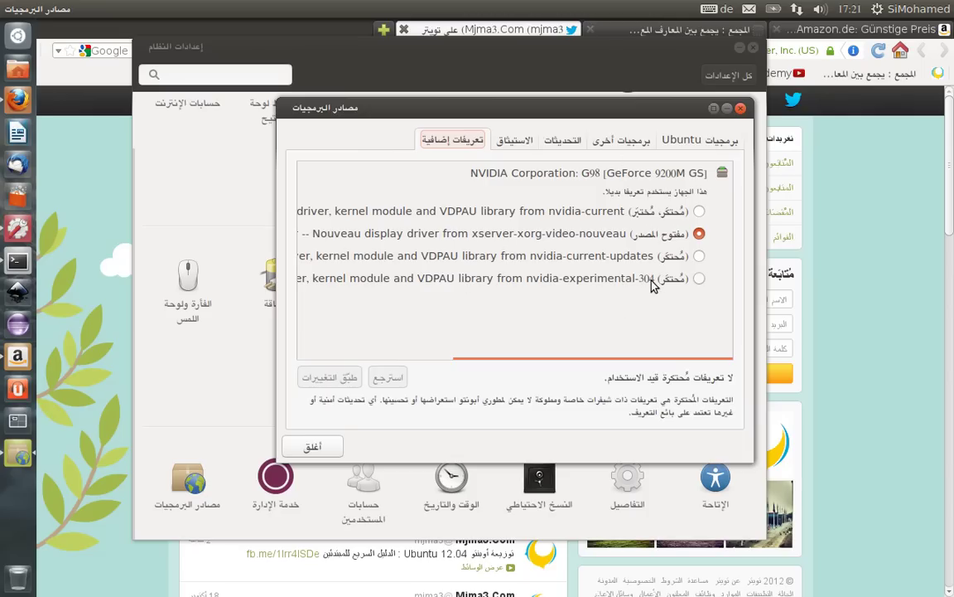
{"action": "left_click_drag", "start_coordinate": [570, 108], "coordinate": [523, 102]}
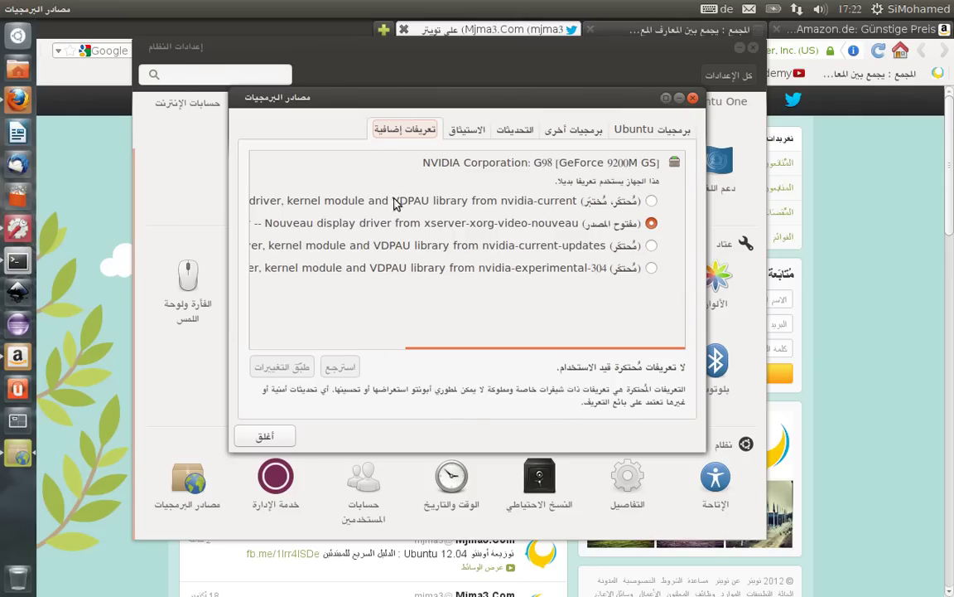
{"action": "left_click_drag", "start_coordinate": [508, 101], "coordinate": [511, 106]}
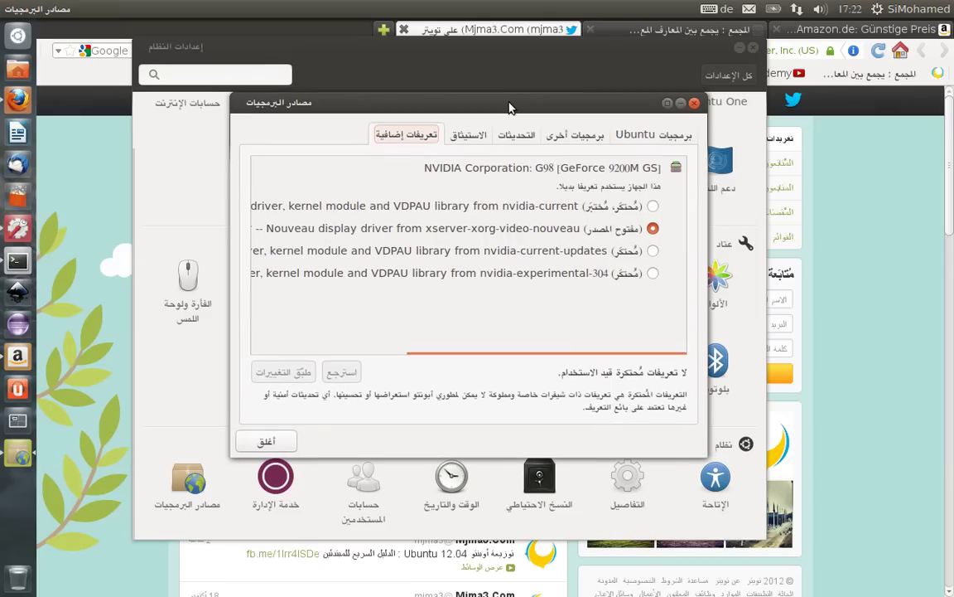
{"action": "left_click", "coordinate": [694, 103]}
{"action": "left_click_drag", "start_coordinate": [565, 54], "coordinate": [569, 52]}
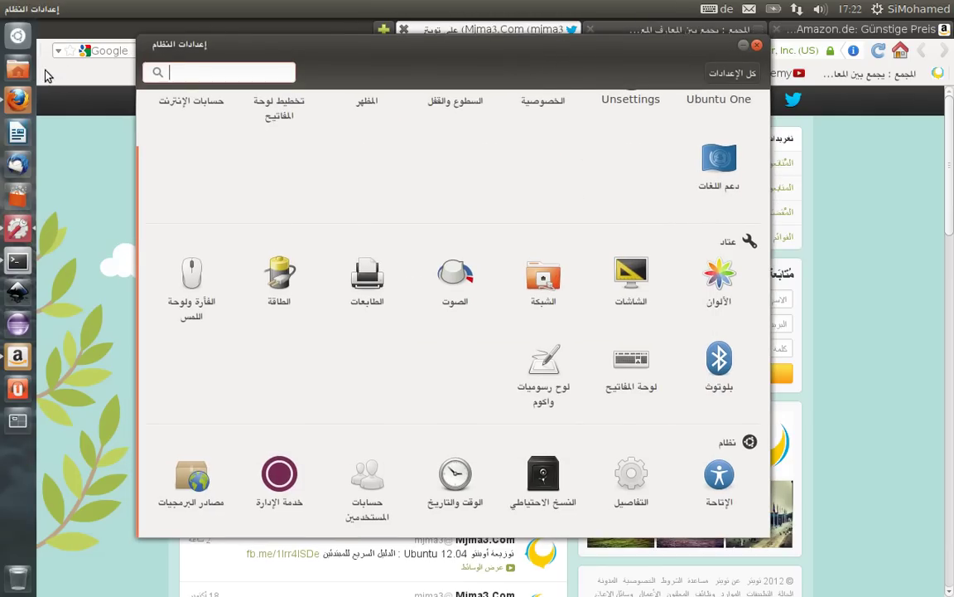
- Open the home folder in the file manager and minimize the Firefox window behind it
{"action": "left_click", "coordinate": [15, 71]}
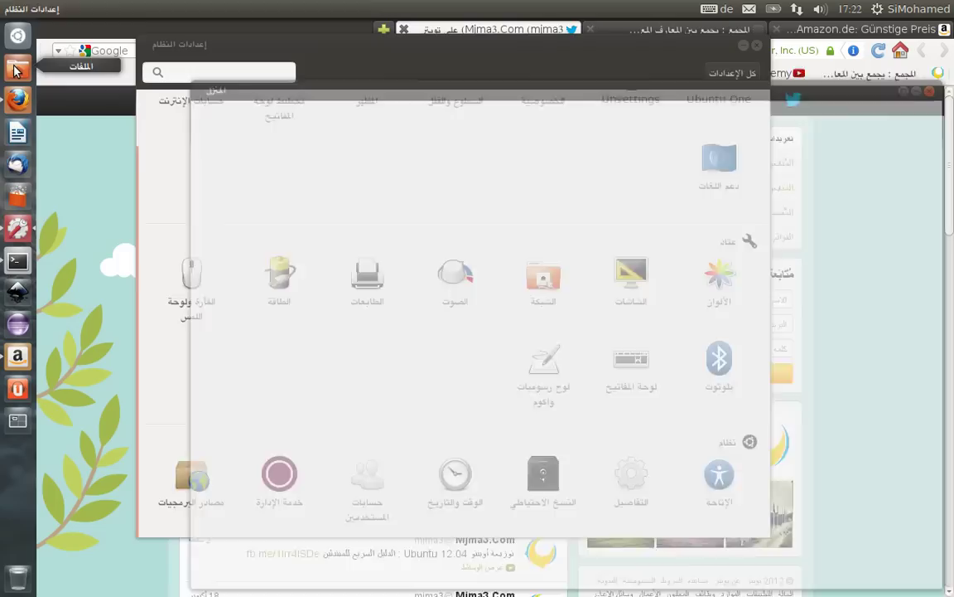
{"action": "left_click_drag", "start_coordinate": [324, 97], "coordinate": [221, 54]}
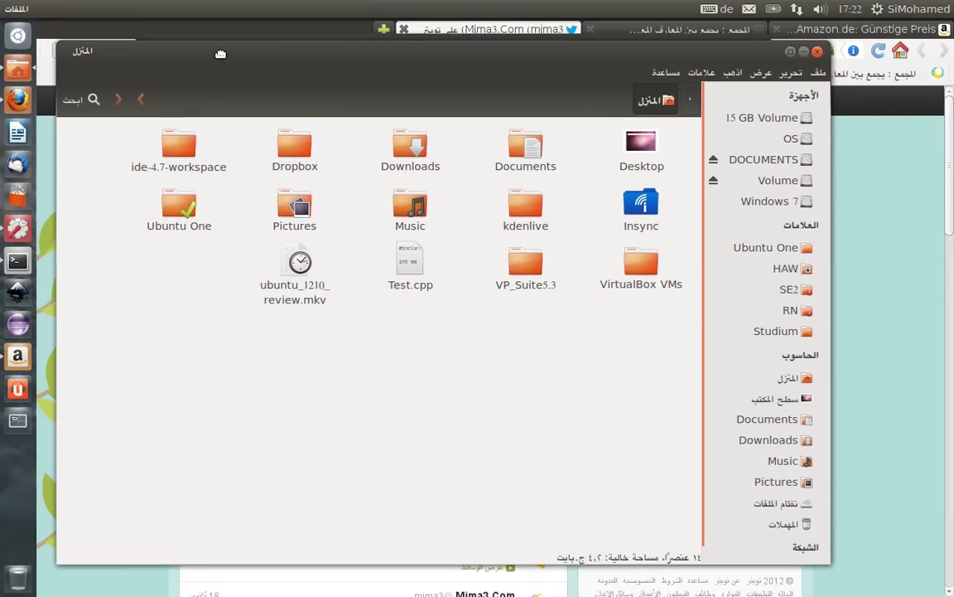
{"action": "left_click", "coordinate": [25, 12]}
{"action": "left_click", "coordinate": [25, 11]}
{"action": "mouse_move", "coordinate": [305, 43]}
{"action": "left_mouse_down"}
{"action": "mouse_move", "coordinate": [340, 37]}
{"action": "mouse_move", "coordinate": [318, 50]}
{"action": "left_mouse_up"}
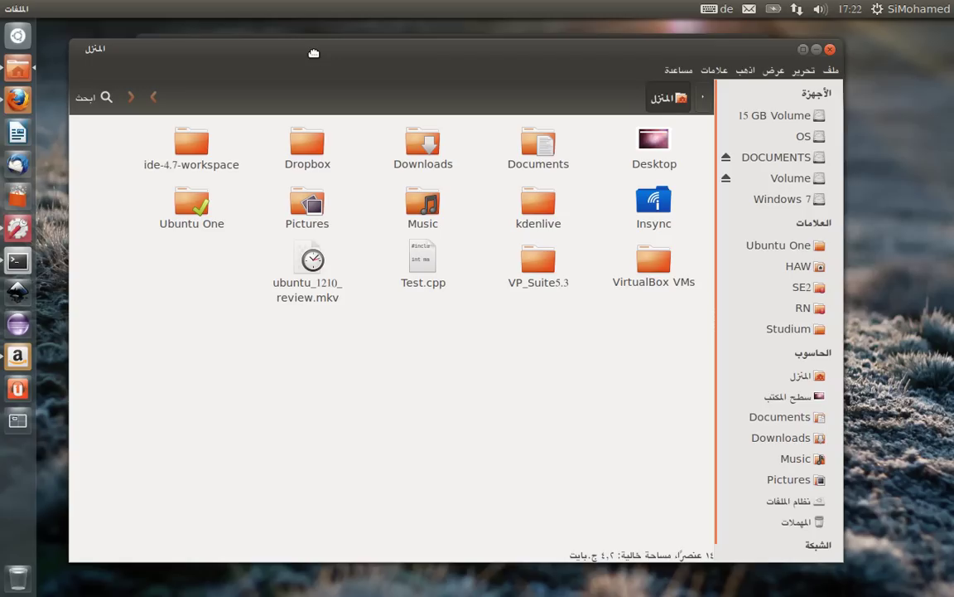
{"action": "left_click_drag", "start_coordinate": [314, 53], "coordinate": [315, 52]}
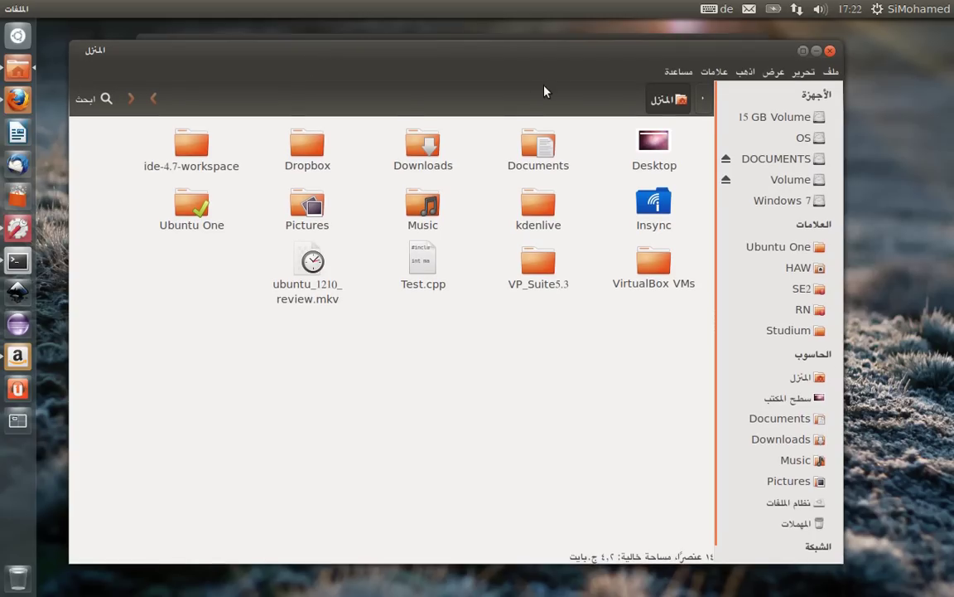
- View the file manager's version in its About dialog and close the dialog
{"action": "left_click", "coordinate": [680, 74]}
{"action": "left_click", "coordinate": [600, 177]}
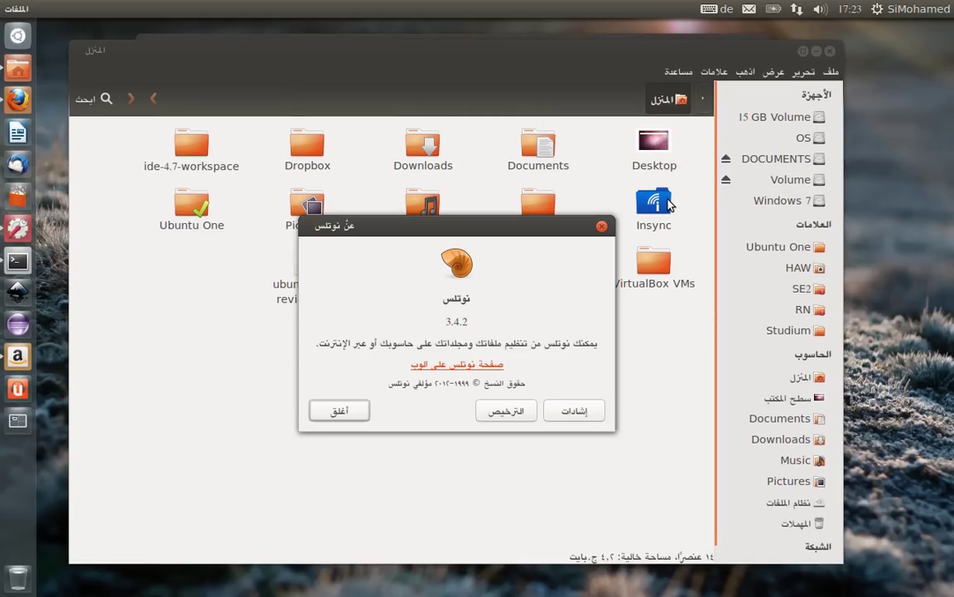
{"action": "left_click", "coordinate": [334, 412]}
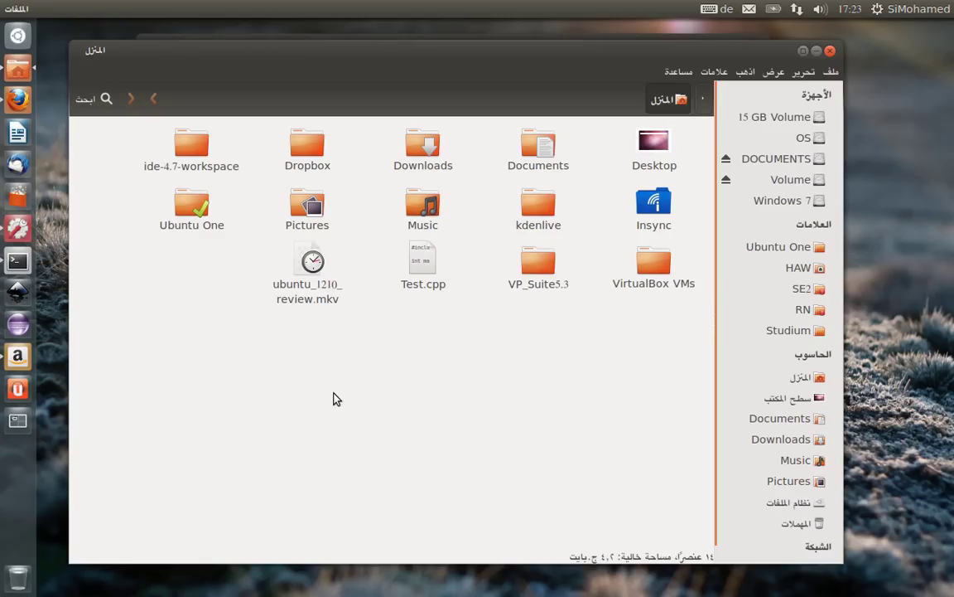
- Show the file manager's extra pane, hide it again, and minimize the window
{"action": "key", "text": "F3"}
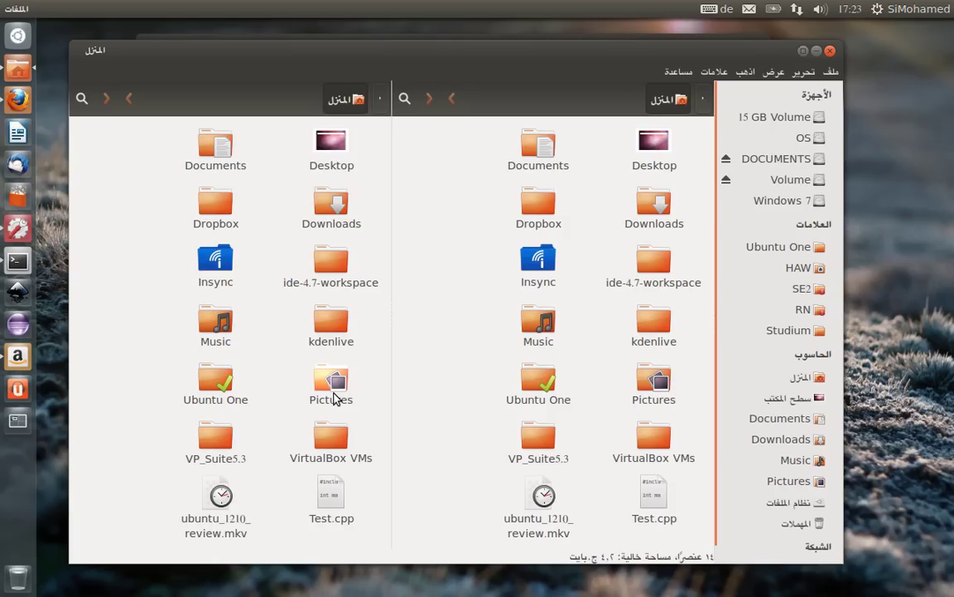
{"action": "key", "text": "F3"}
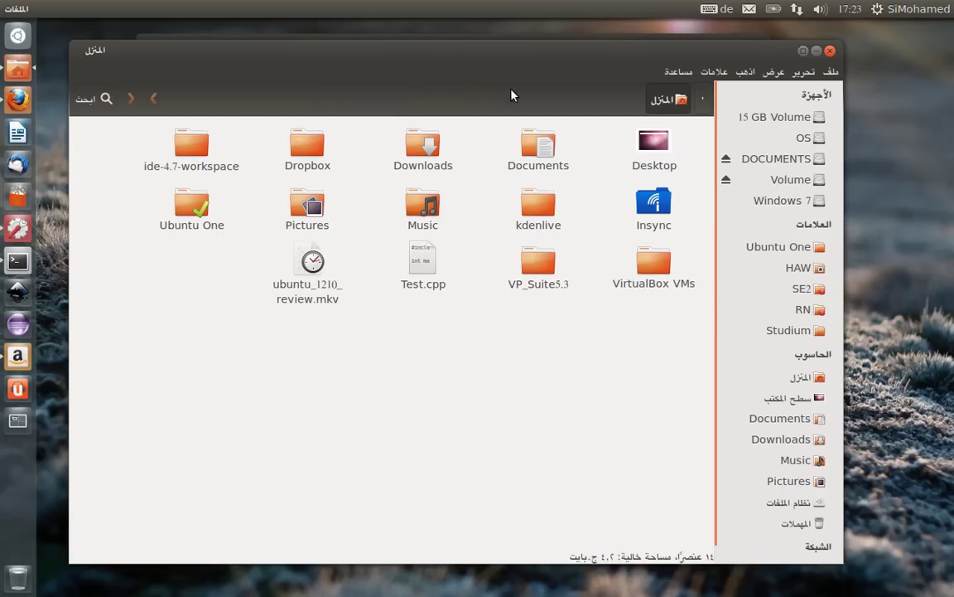
{"action": "left_click", "coordinate": [815, 52]}
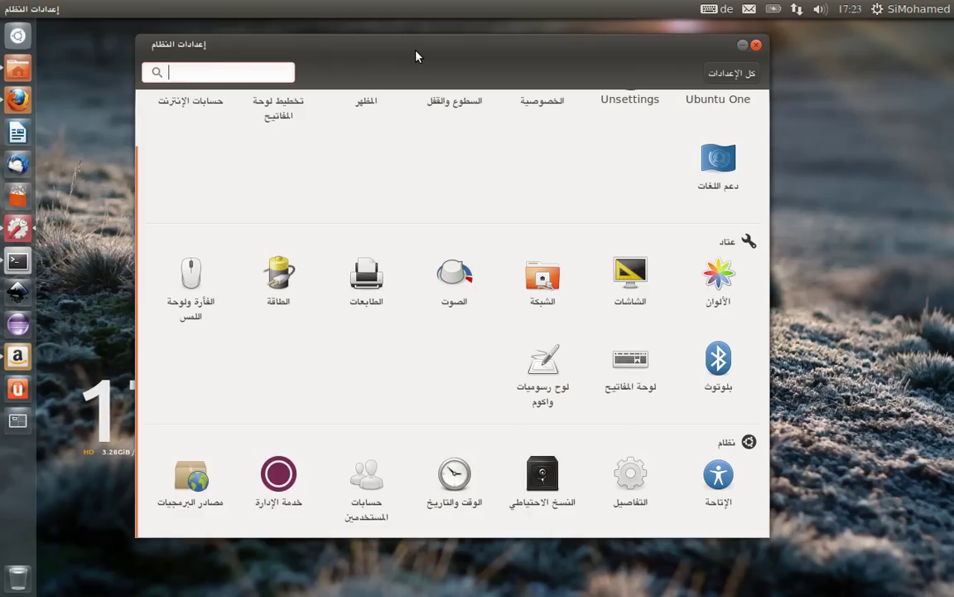
- Switch to Firefox, check its version in the About dialog, and minimize the browser
{"action": "left_click", "coordinate": [18, 100]}
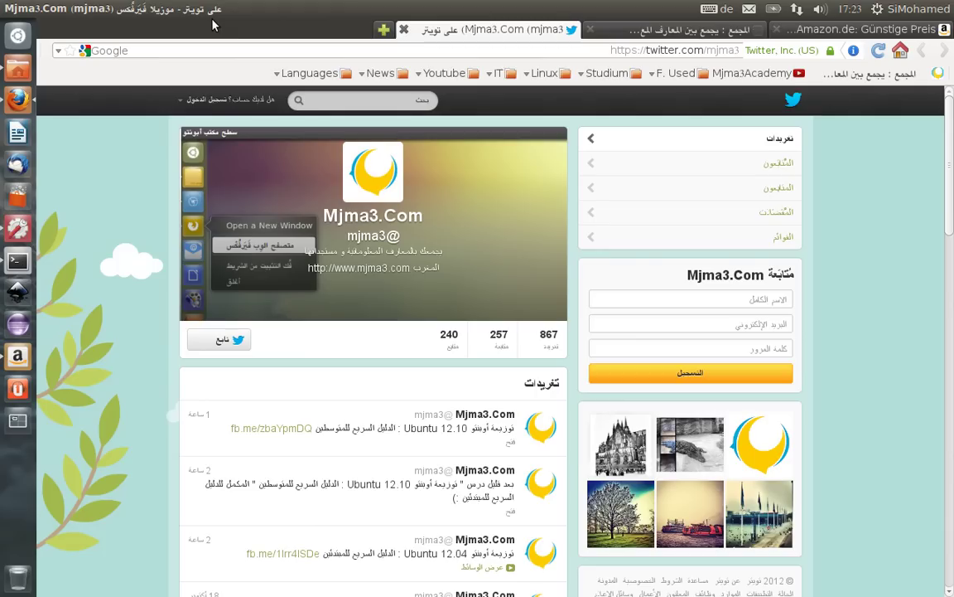
{"action": "mouse_move", "coordinate": [198, 8]}
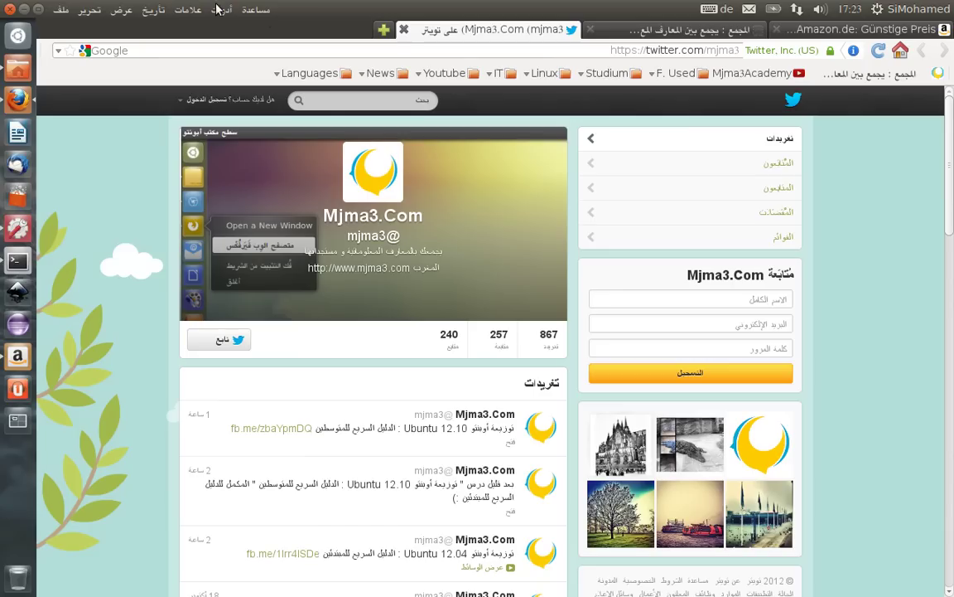
{"action": "left_click", "coordinate": [264, 10]}
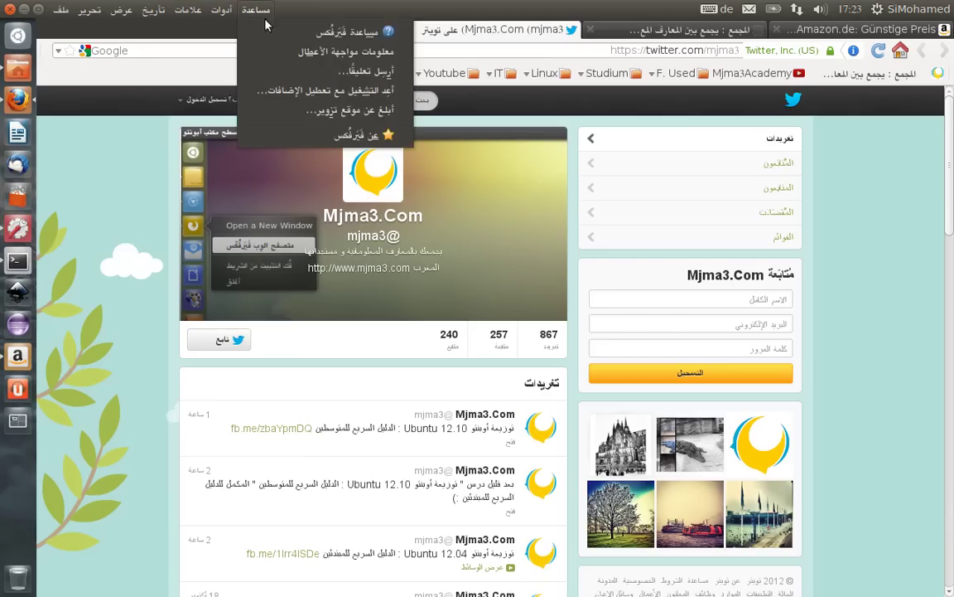
{"action": "left_click", "coordinate": [284, 133]}
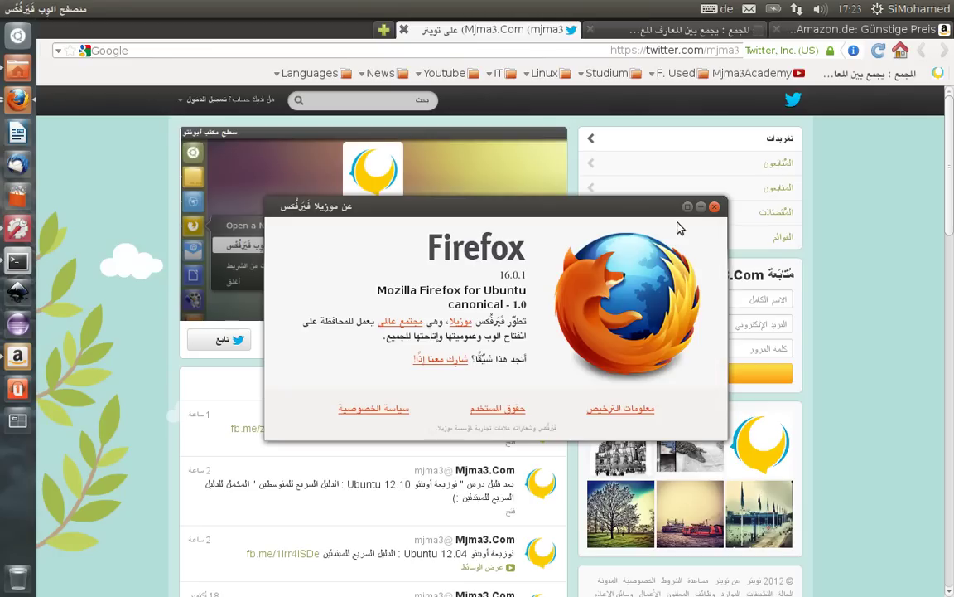
{"action": "left_click", "coordinate": [714, 208]}
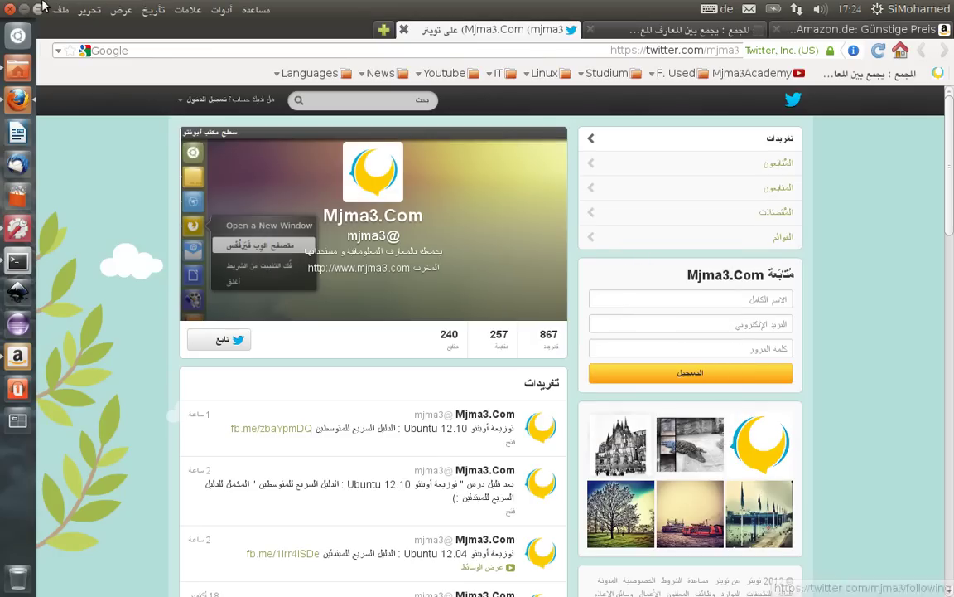
{"action": "left_click", "coordinate": [24, 11]}
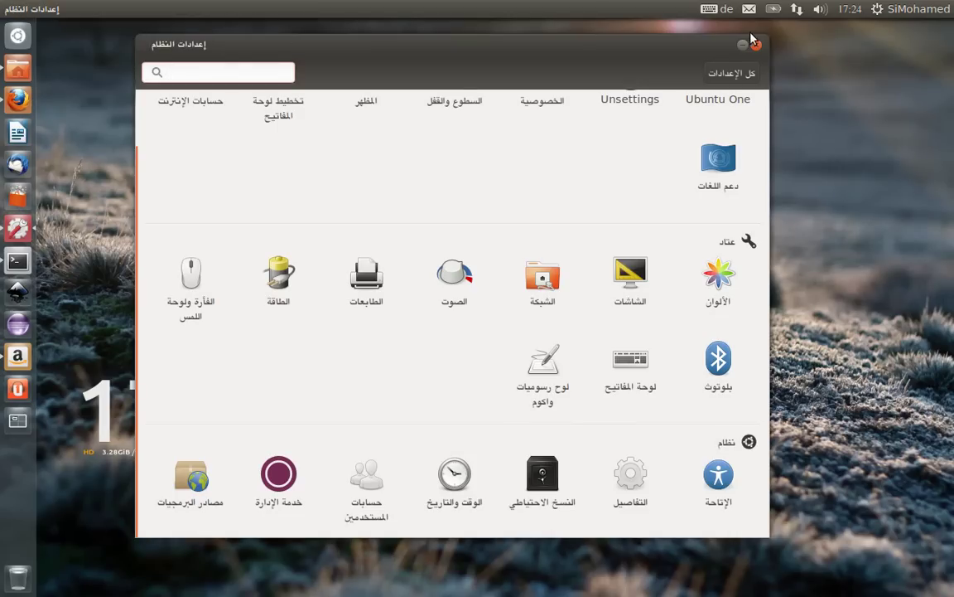
- Minimize System Settings and check the kernel release in the Terminal with "uname -r"
{"action": "left_click", "coordinate": [744, 45]}
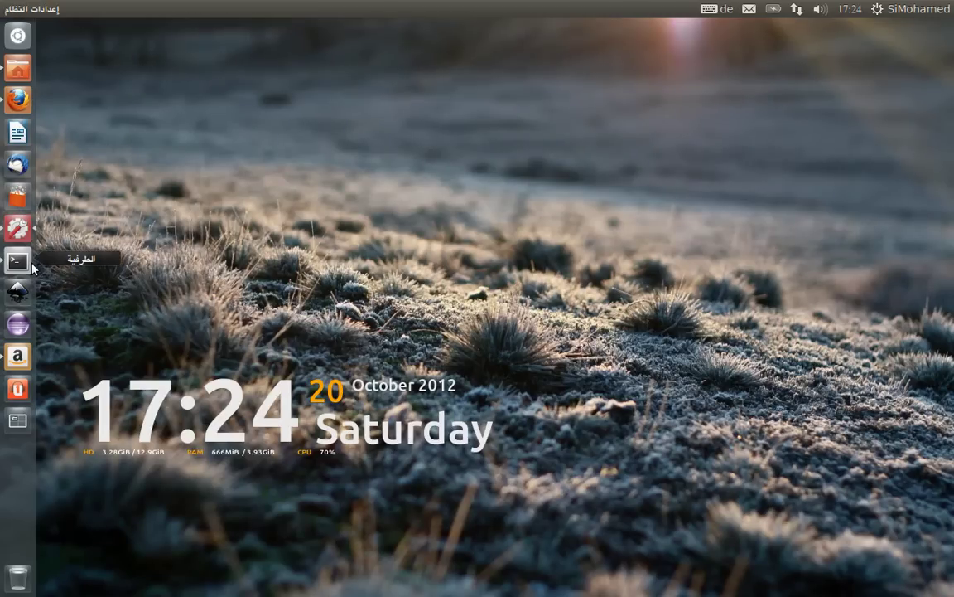
{"action": "left_click", "coordinate": [20, 260]}
{"action": "left_click", "coordinate": [399, 130]}
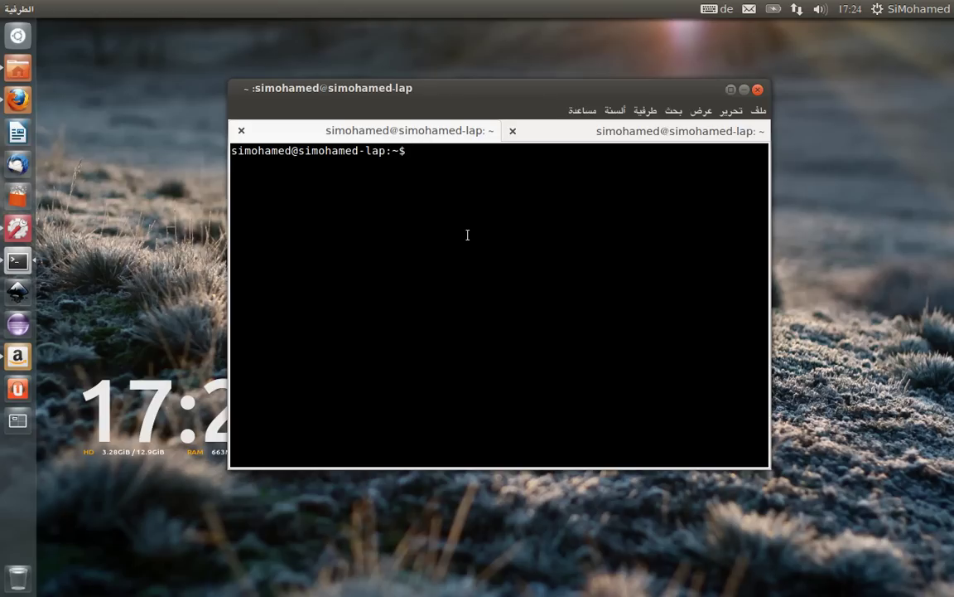
{"action": "type", "text": "uname -r"}
{"action": "key", "text": "Return"}
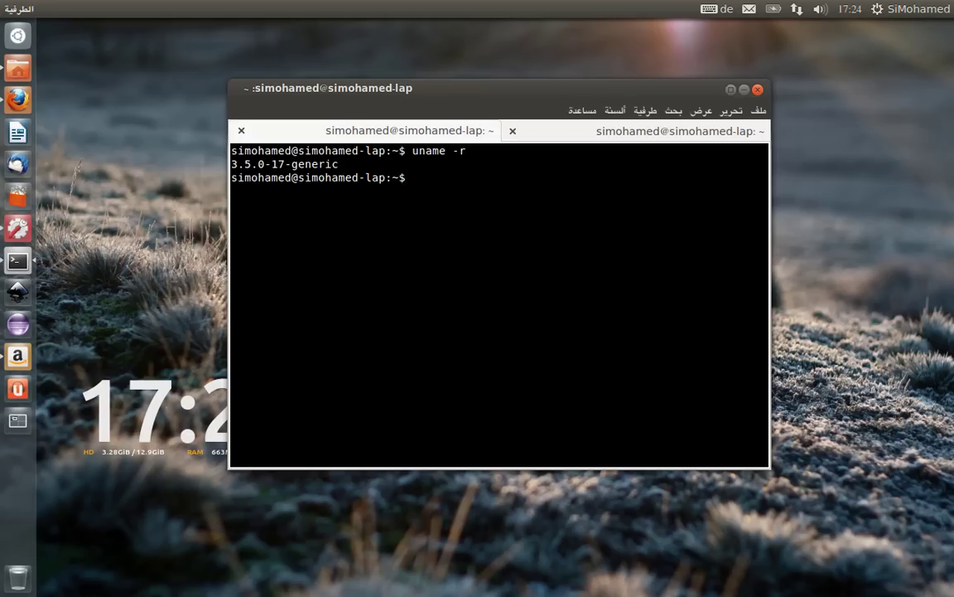
- Check the Unity version with "unity --version" and clear the terminal output
{"action": "type", "text": "unity --version"}
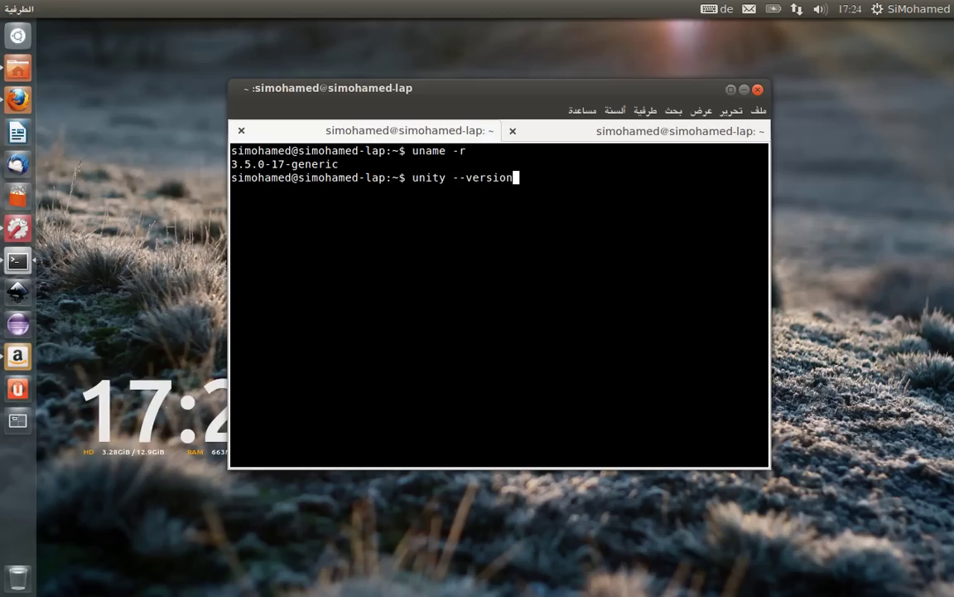
{"action": "key", "text": "Return"}
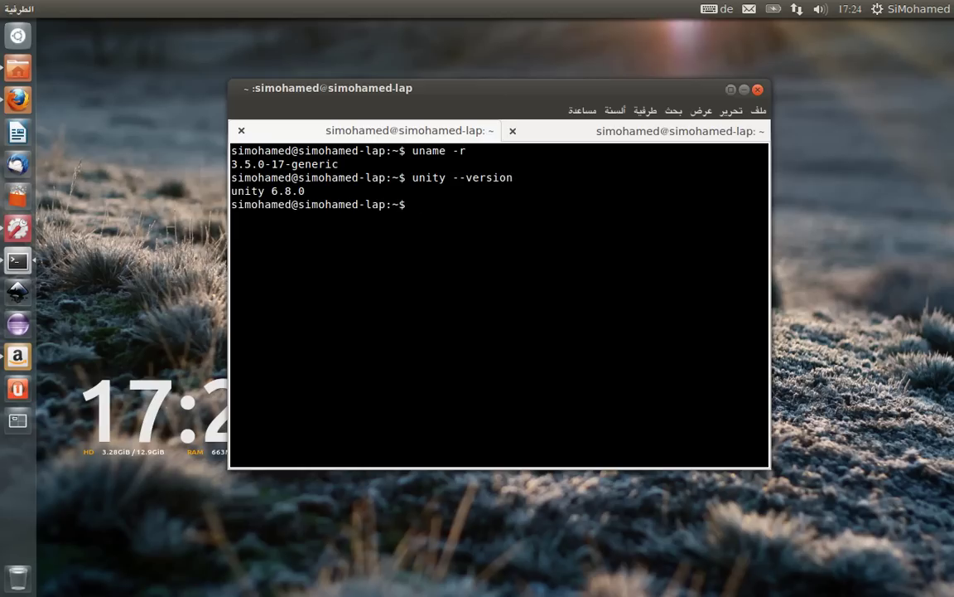
{"action": "type", "text": "clear"}
{"action": "key", "text": "Return"}
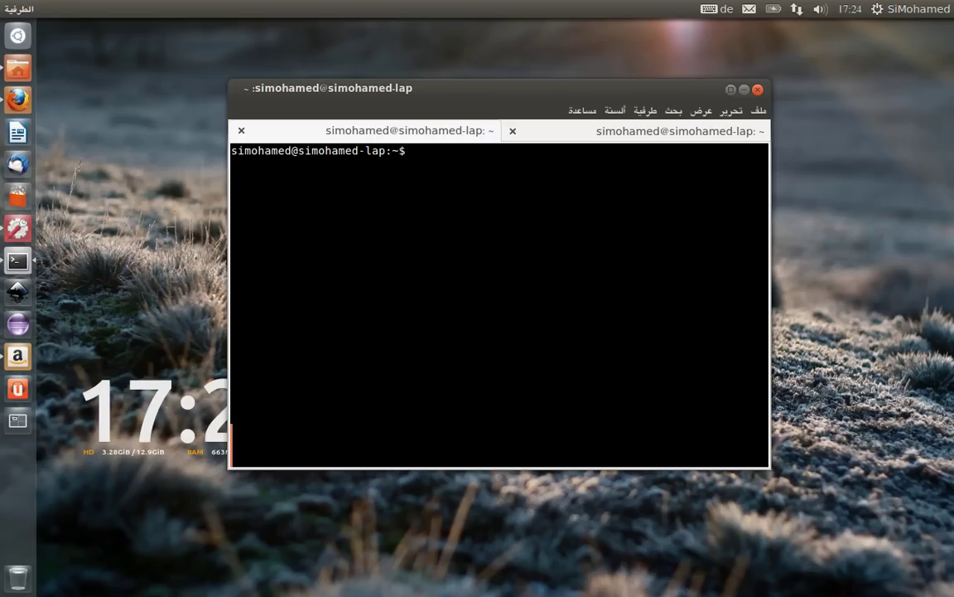